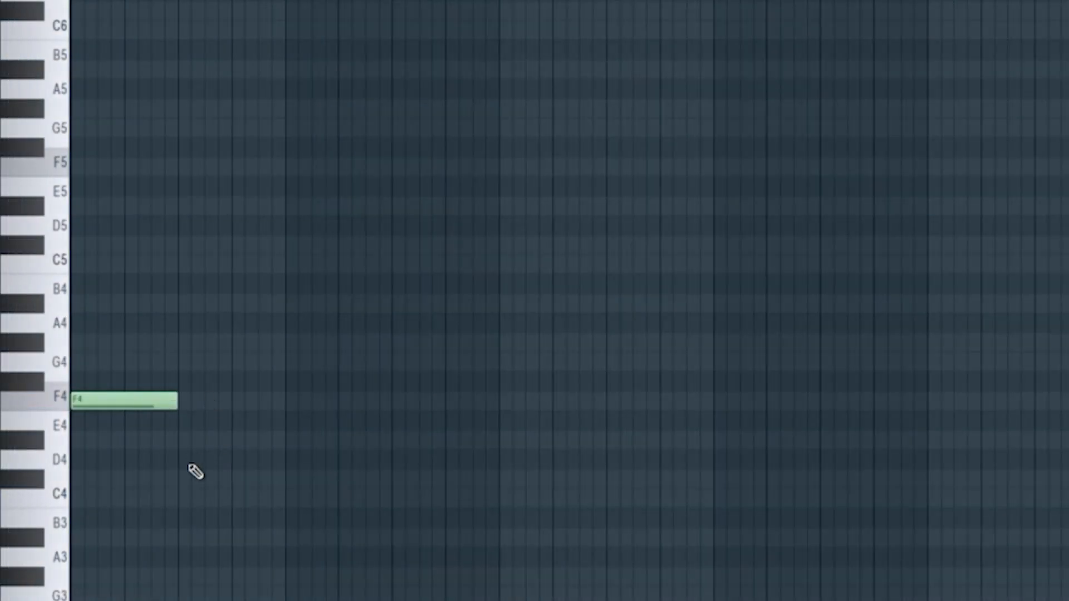
Draw four chords, F4-G#4-C5, C#4-F4-G#4, G#4-C5-D#5 and D#4-G4-A#4, one after another, and play them back.
click(195, 401)
click(234, 342)
click(290, 264)
click(290, 207)
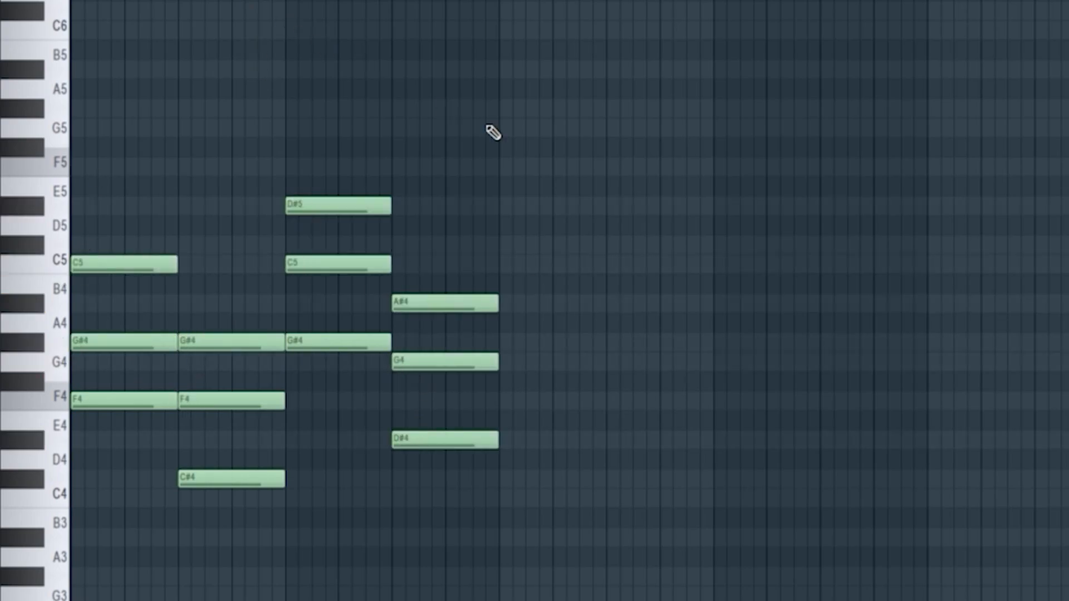
key(space)
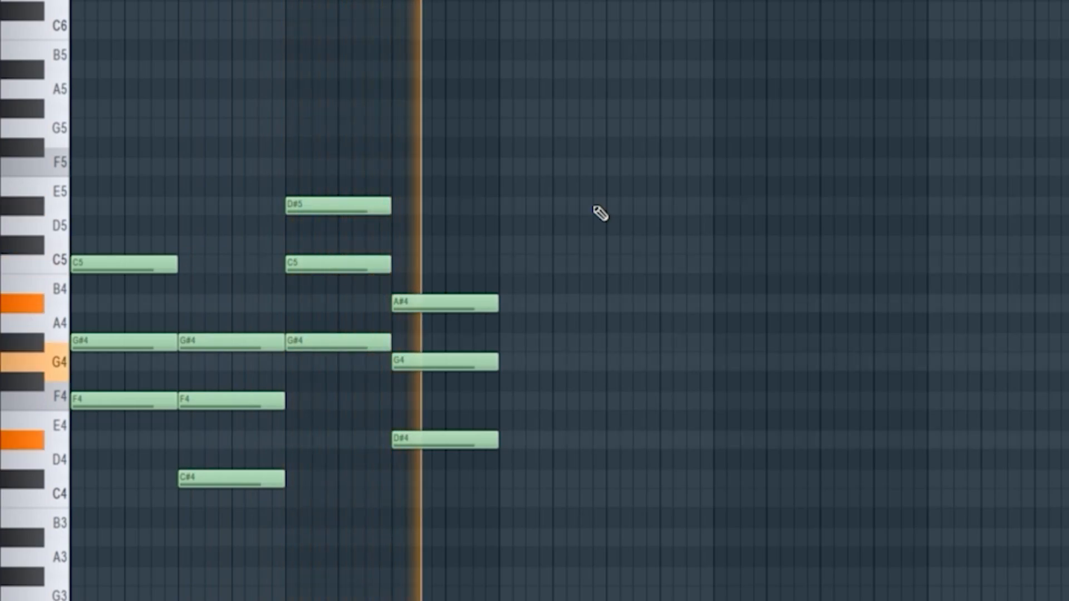
key(space)
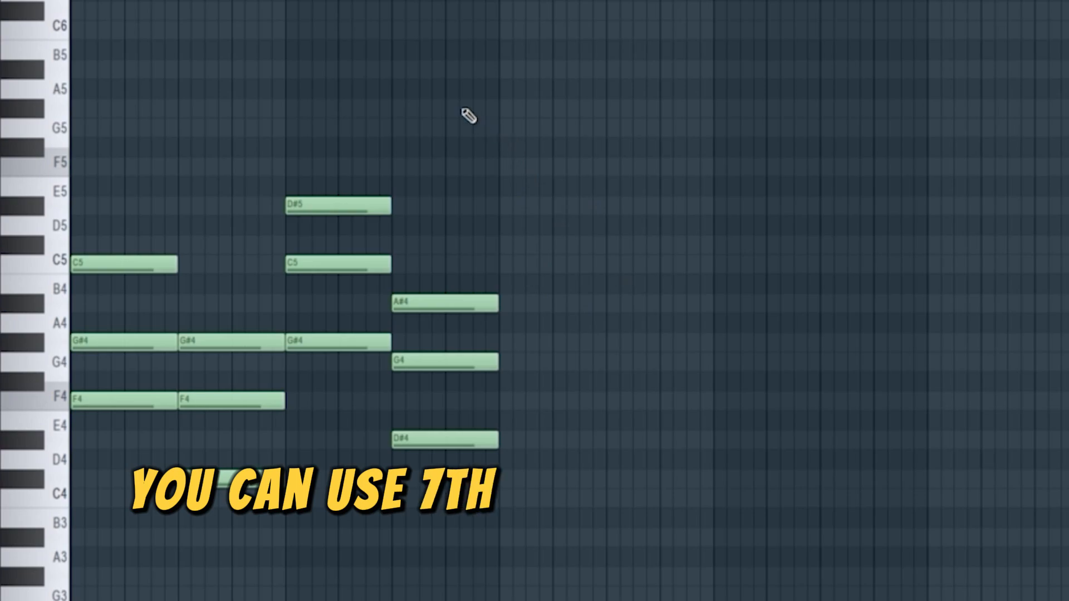
Try adding a D#5 seventh on top of the first chord and play it back.
click(99, 206)
key(space)
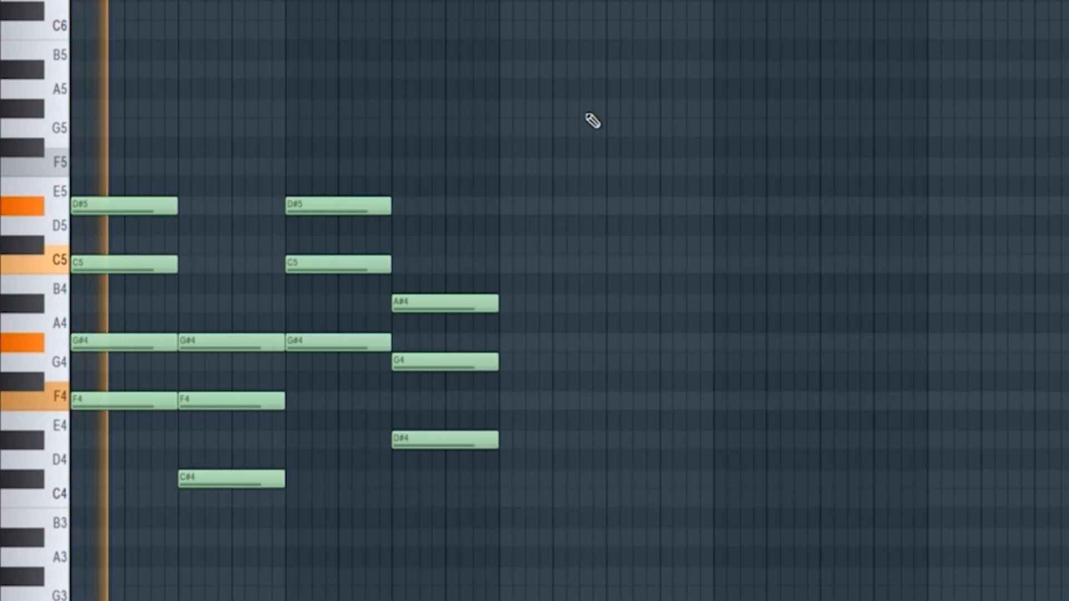
key(space)
right_click(92, 206)
Widen the first chord by duplicating its F4 root an octave up to F5 and raising its G#4 to G#5.
click(143, 402)
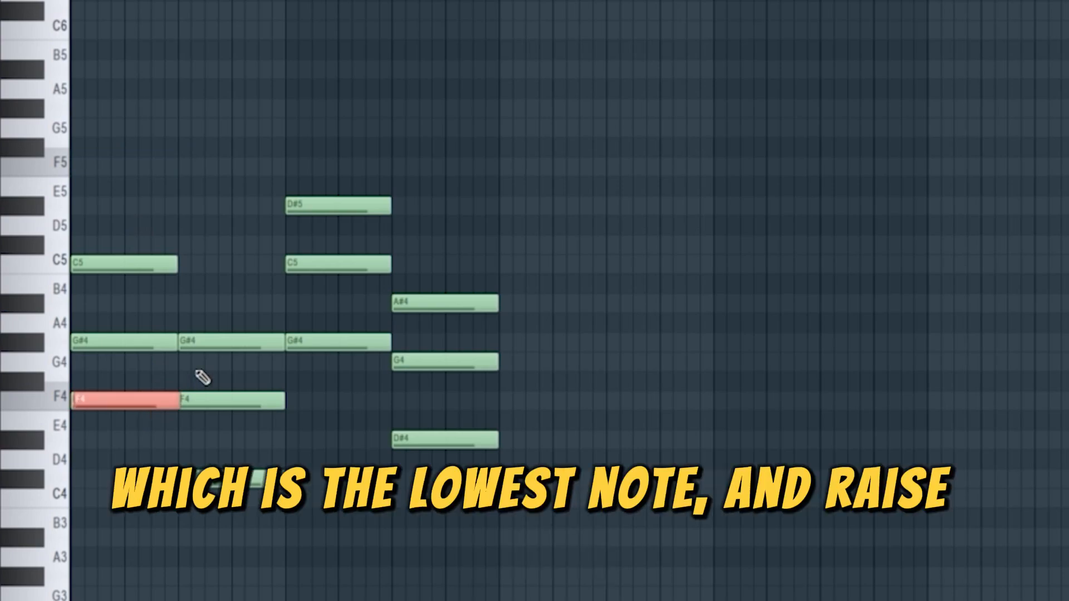
key(ctrl+Up)
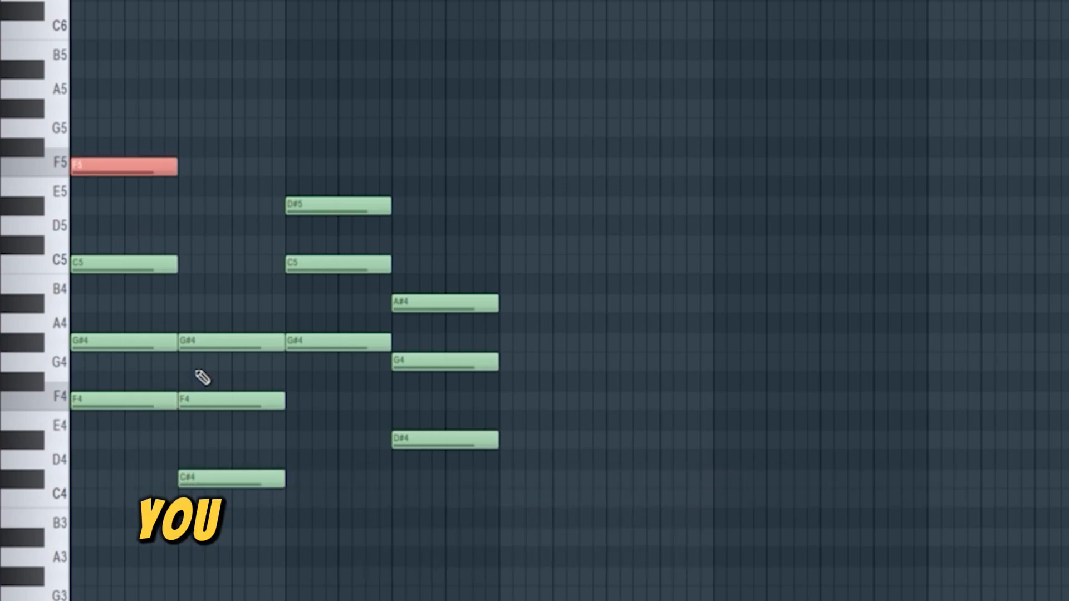
ctrl+click(221, 279)
ctrl+click(142, 342)
key(ctrl+Up)
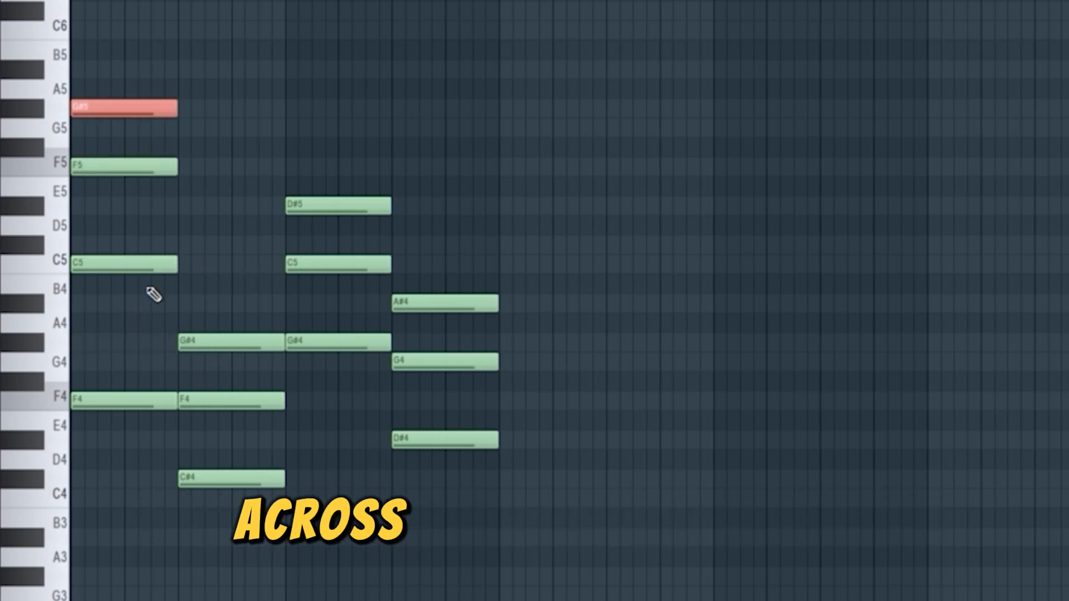
Add octave-up copies F5, C6 and G5 to the second, third and fourth chords, and play the progression.
ctrl+click(153, 294)
shift+click(231, 399)
key(ctrl+Up)
ctrl+click(332, 269)
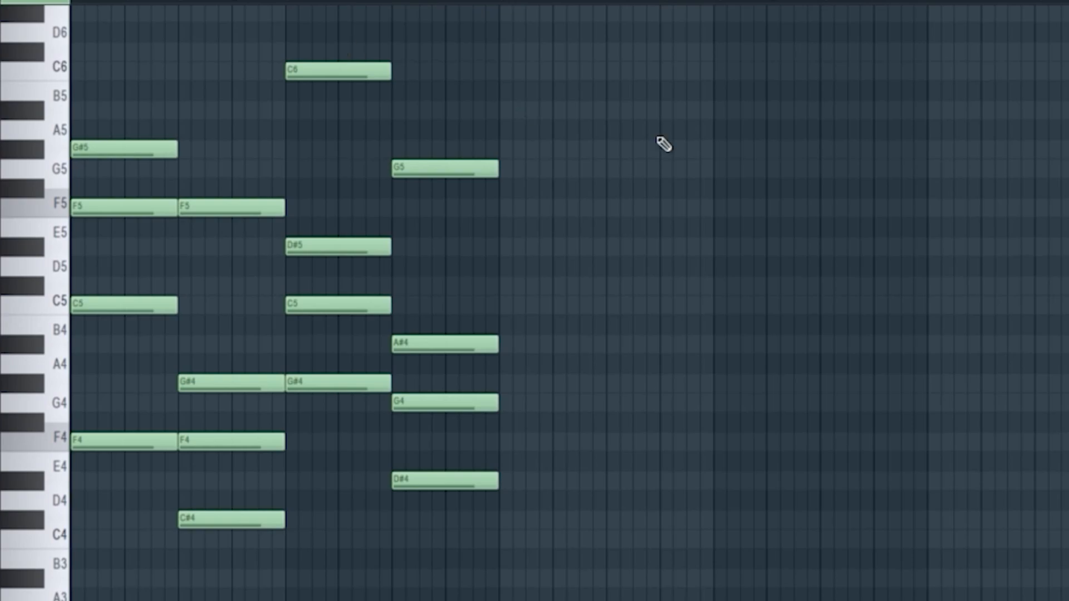
key(space)
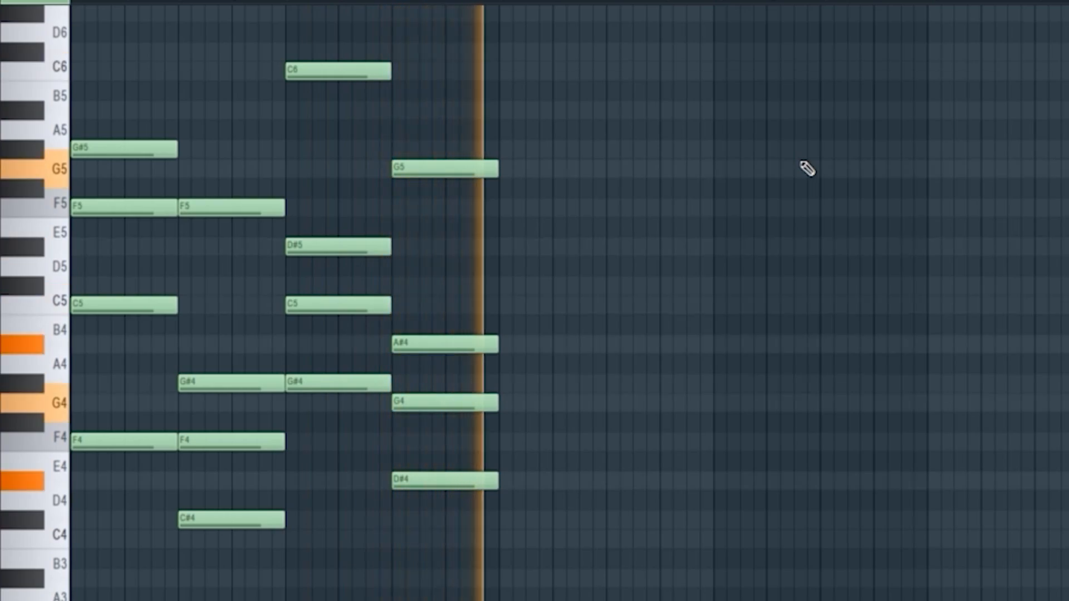
key(space)
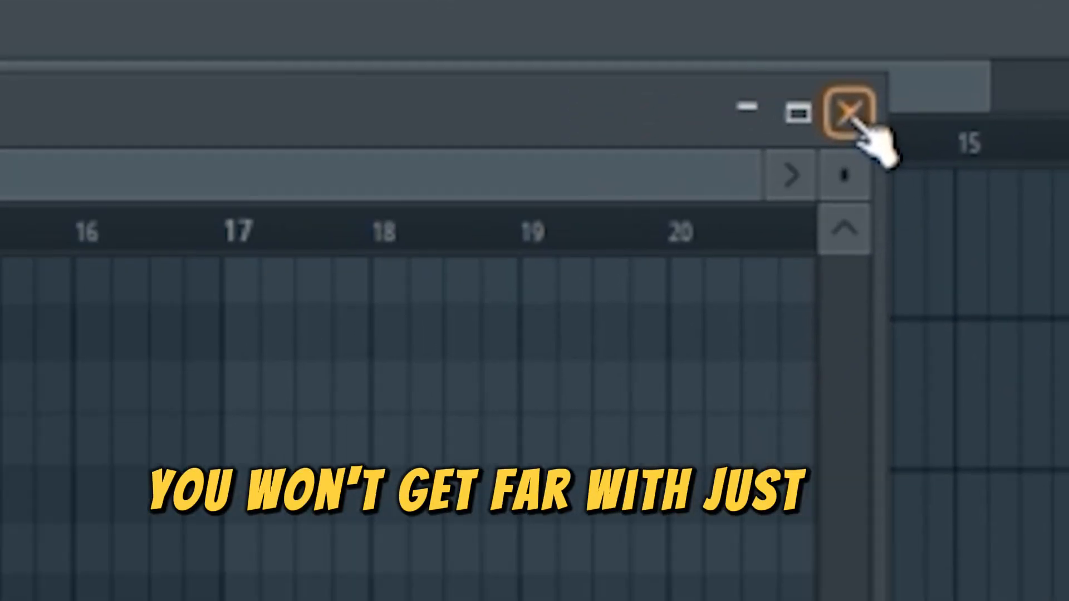
Close the piano roll, open the Serum 2 channel's synth and set OSC A to 7 unison voices with slightly adjusted detune.
click(851, 114)
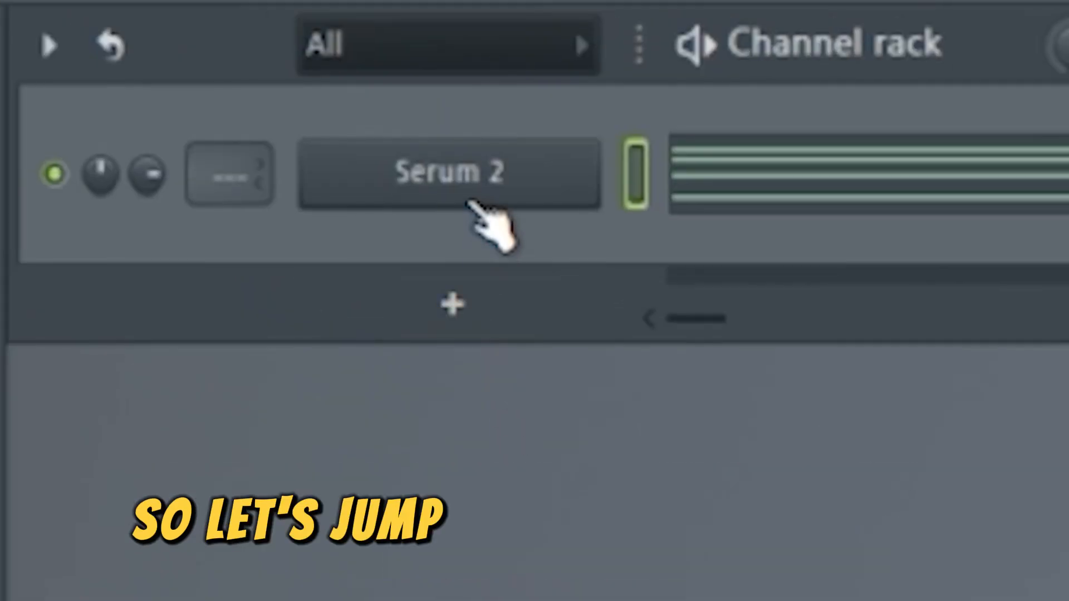
click(478, 211)
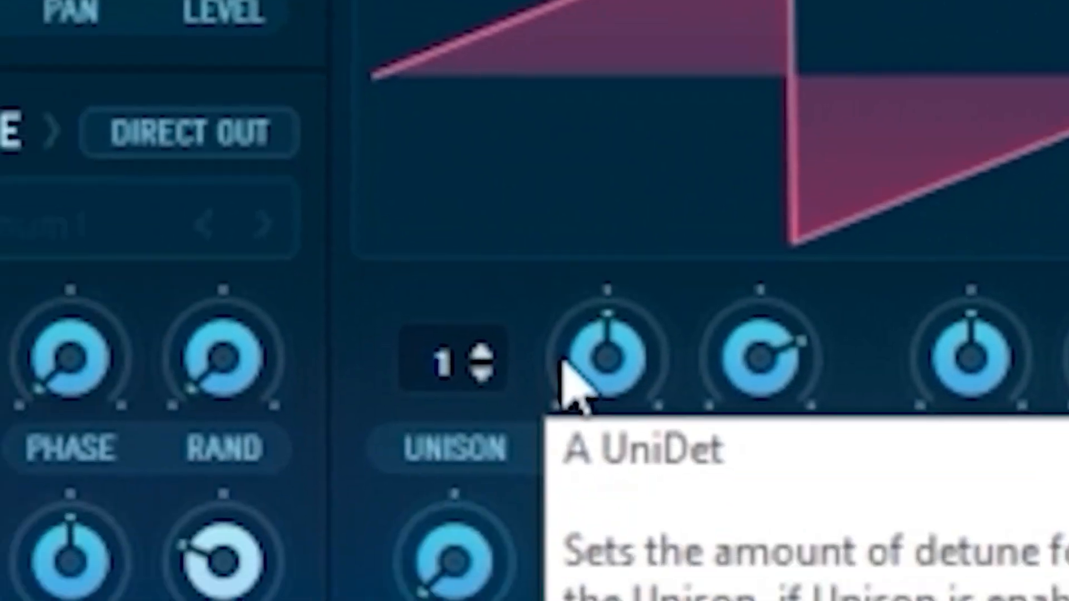
drag(349, 402, 377, 358)
drag(563, 253, 618, 153)
drag(623, 318, 605, 328)
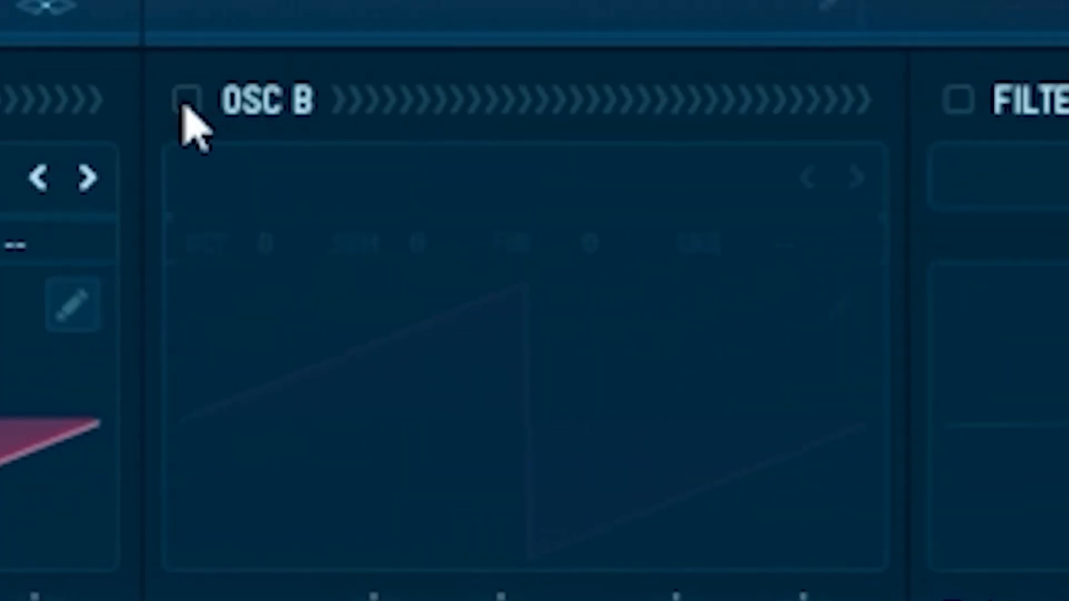
Enable OSC B and redraw its sawtooth as a square wave, first half at maximum and second half at minimum.
click(186, 102)
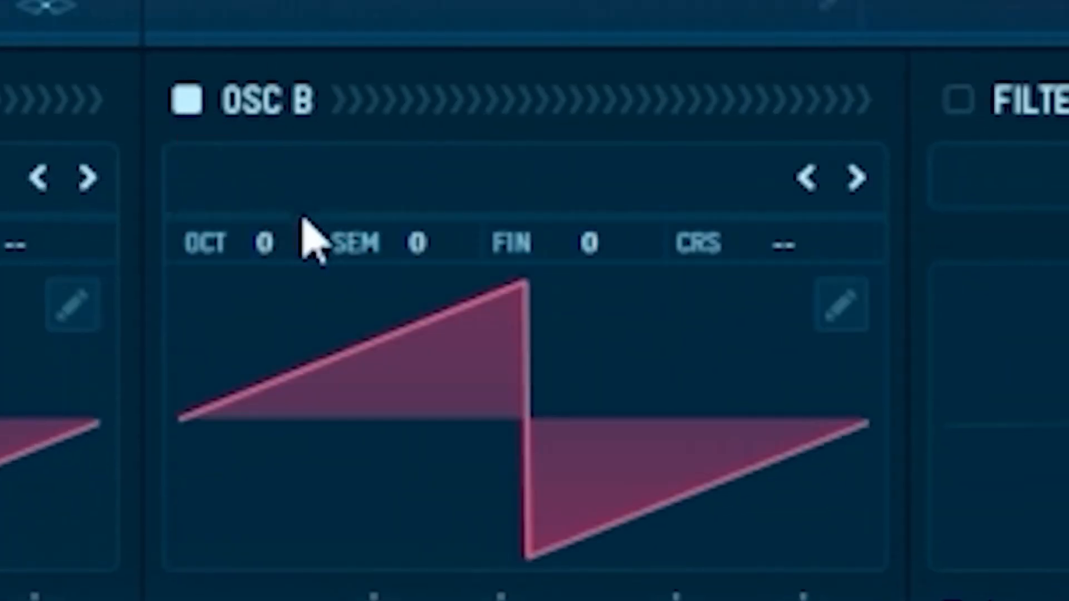
click(846, 276)
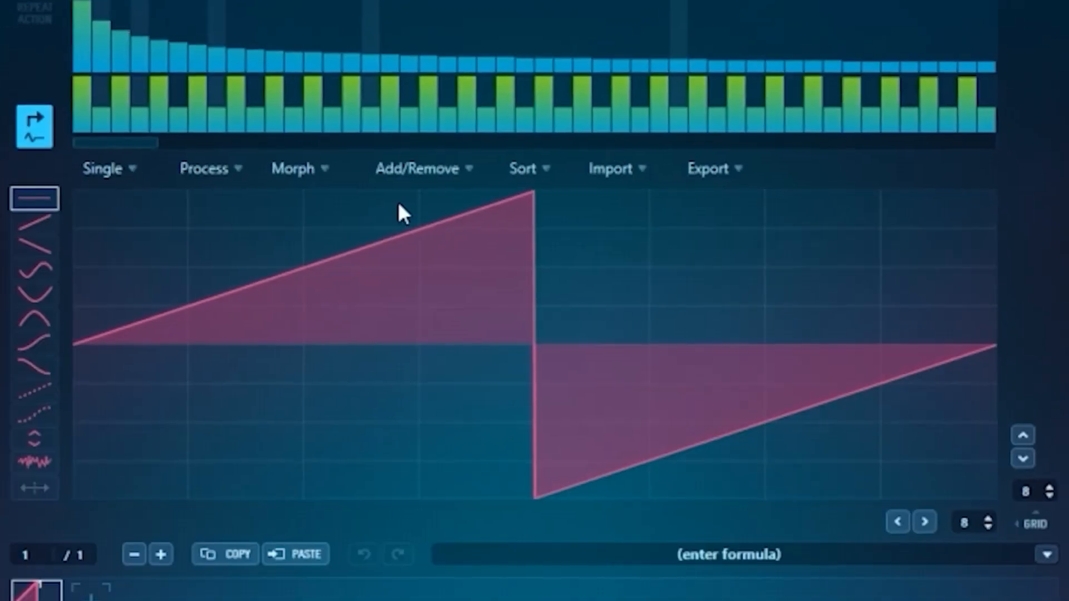
drag(92, 194, 518, 194)
drag(557, 495, 982, 494)
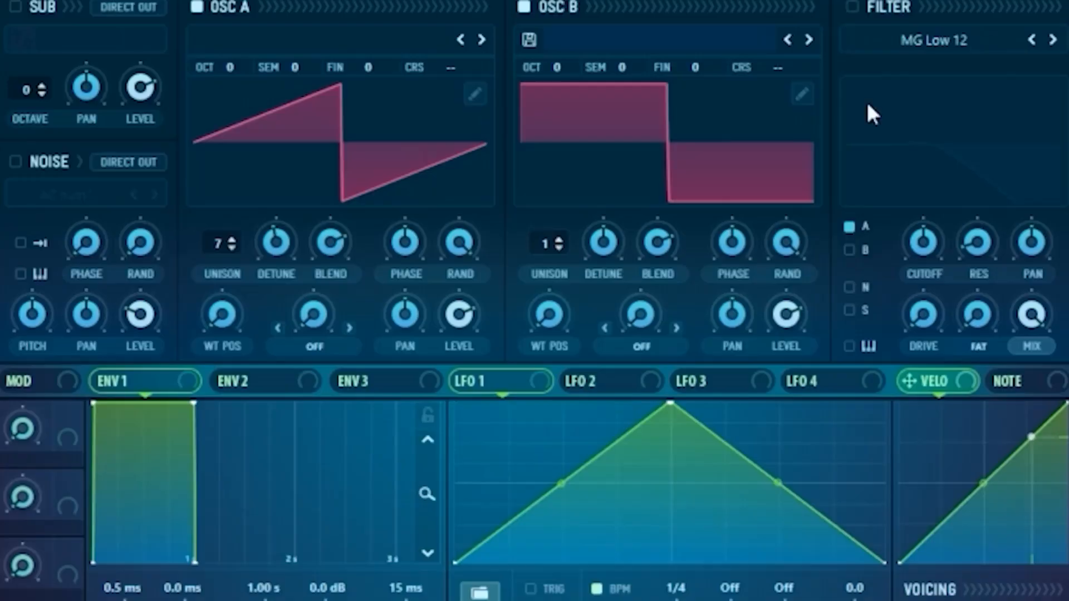
Set OSC B to octave +1 and 9 unison voices, with slightly lower detune.
drag(560, 69, 578, 42)
drag(549, 244, 568, 210)
mouse_move(608, 249)
mouse_down()
mouse_move(606, 240)
mouse_move(588, 250)
mouse_up()
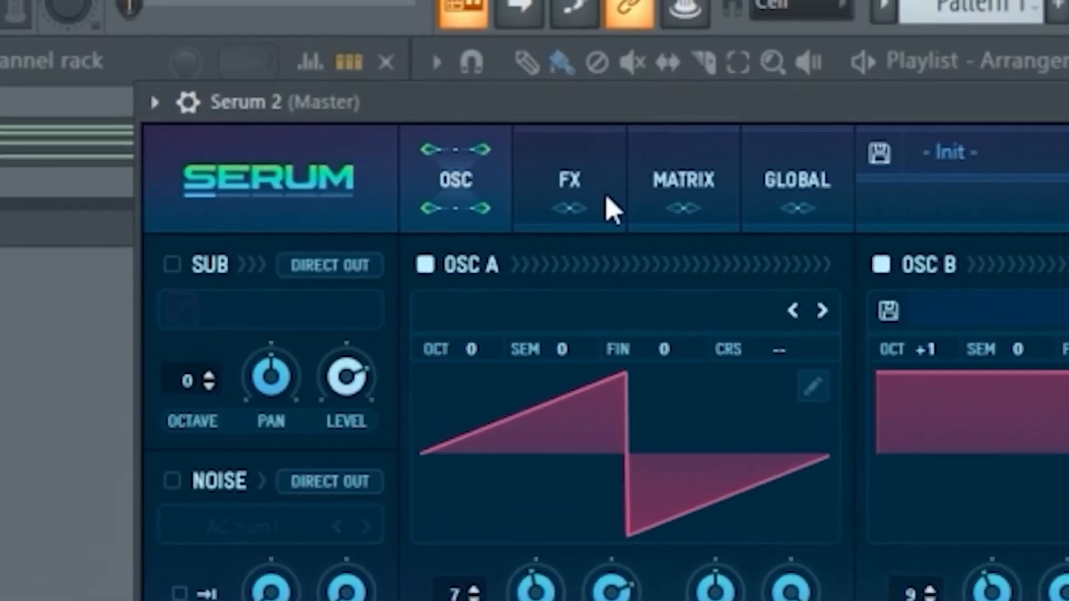
Enable the multiband Compressor and a Hall Reverb in the synth's effects, and lower the reverb mix.
click(384, 33)
click(78, 344)
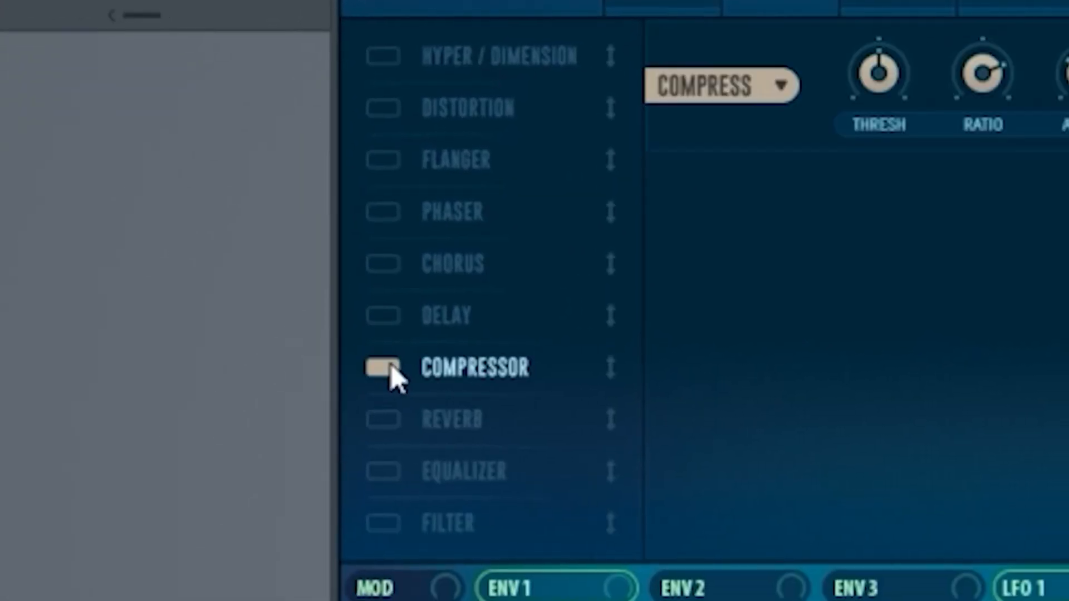
click(723, 246)
click(108, 420)
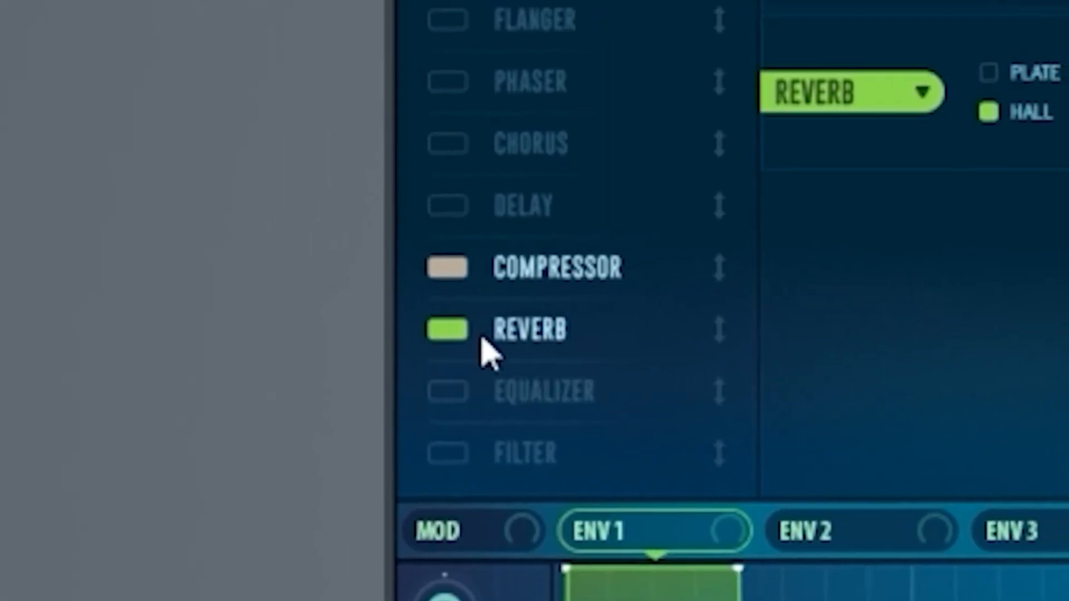
drag(505, 304, 453, 378)
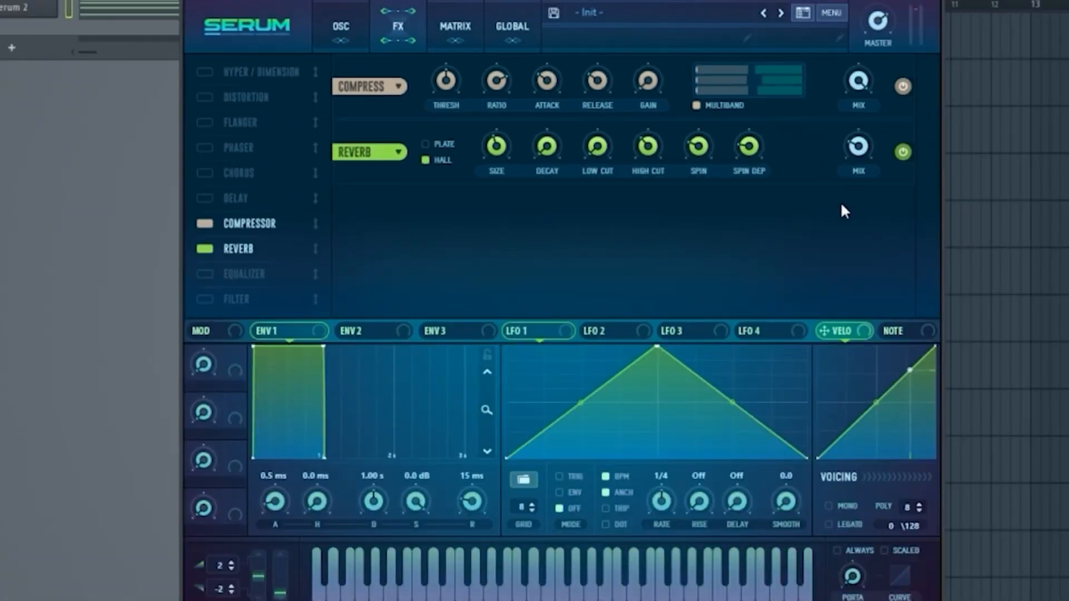
Audition the chords through the finished Serum 2 patch with the effects and oscillator settings in view.
key(space)
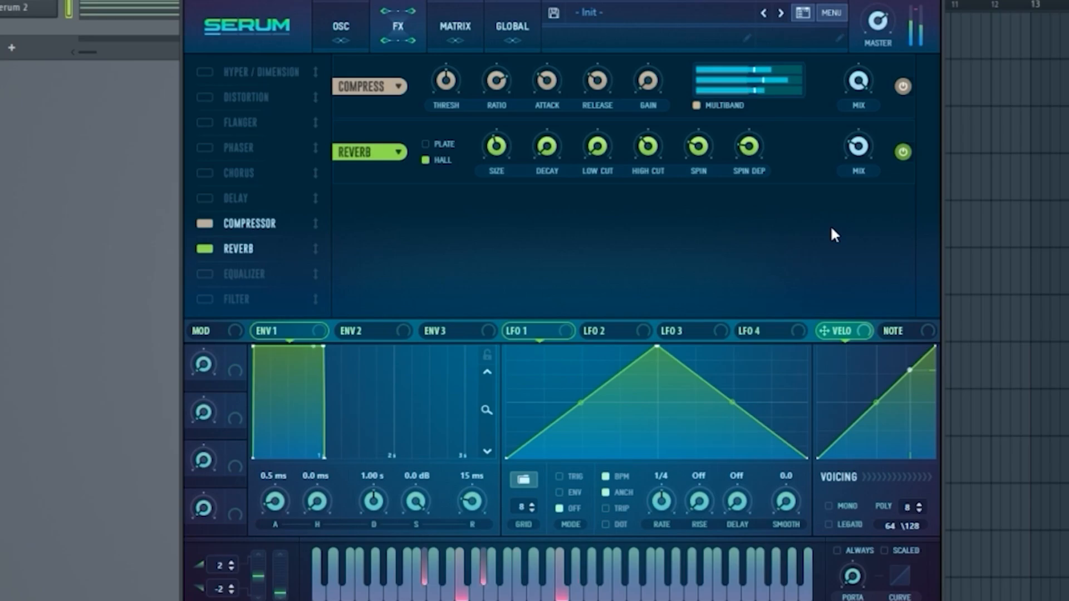
key(space)
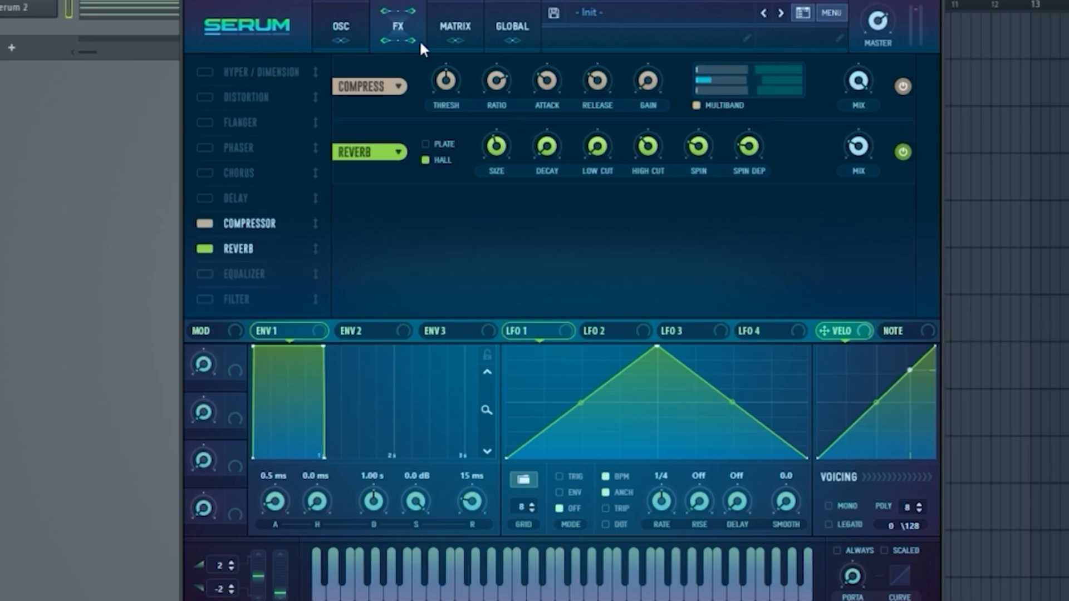
click(348, 28)
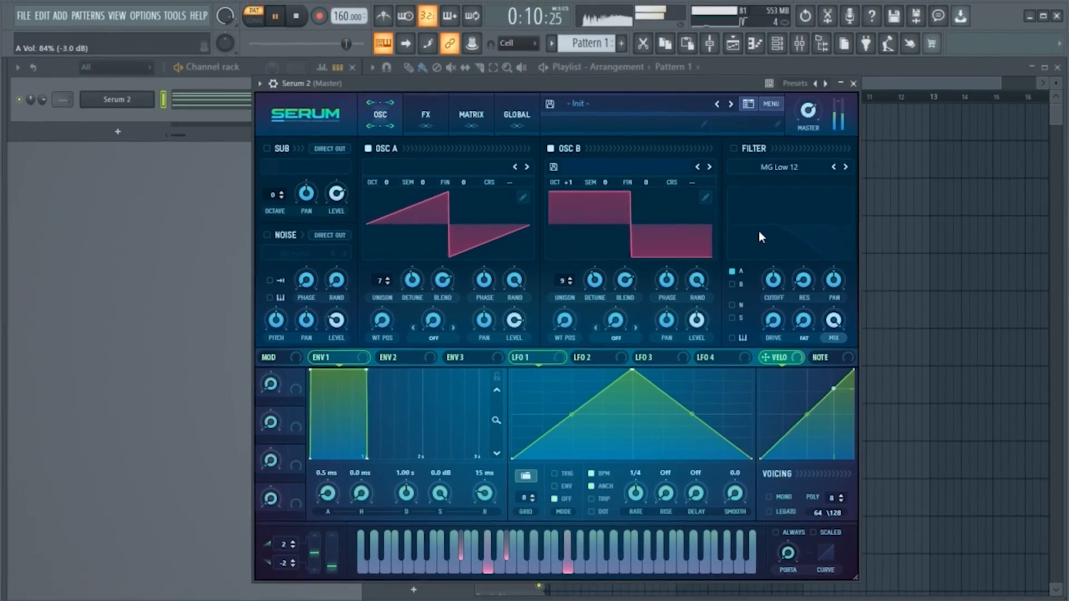
key(space)
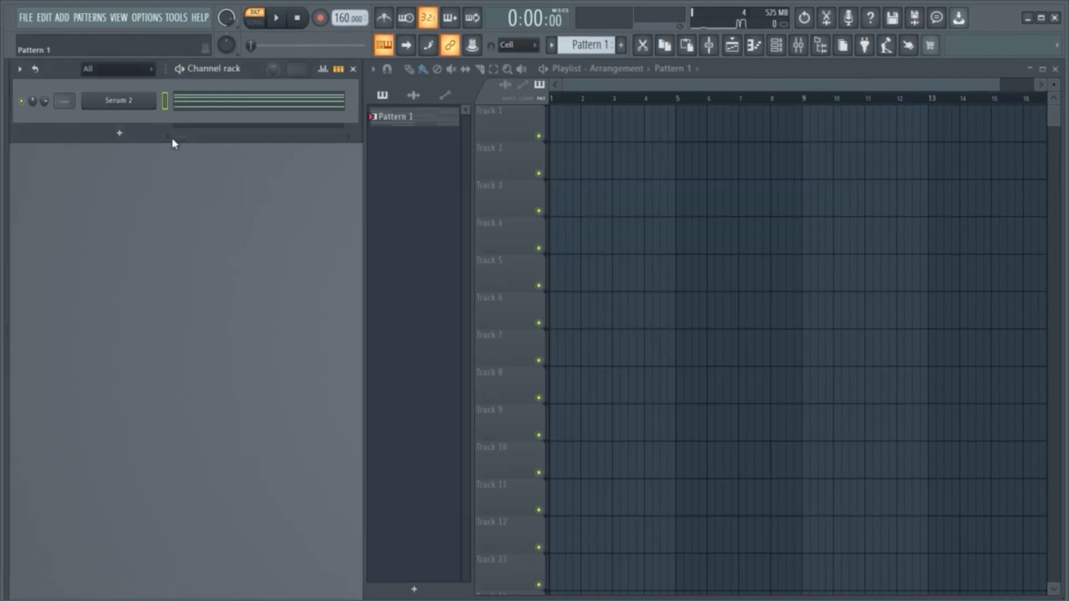
Clone the Serum 2 channel and lower the copy one octave, setting OSC A to -1 and OSC B to 0.
right_click(156, 96)
click(180, 216)
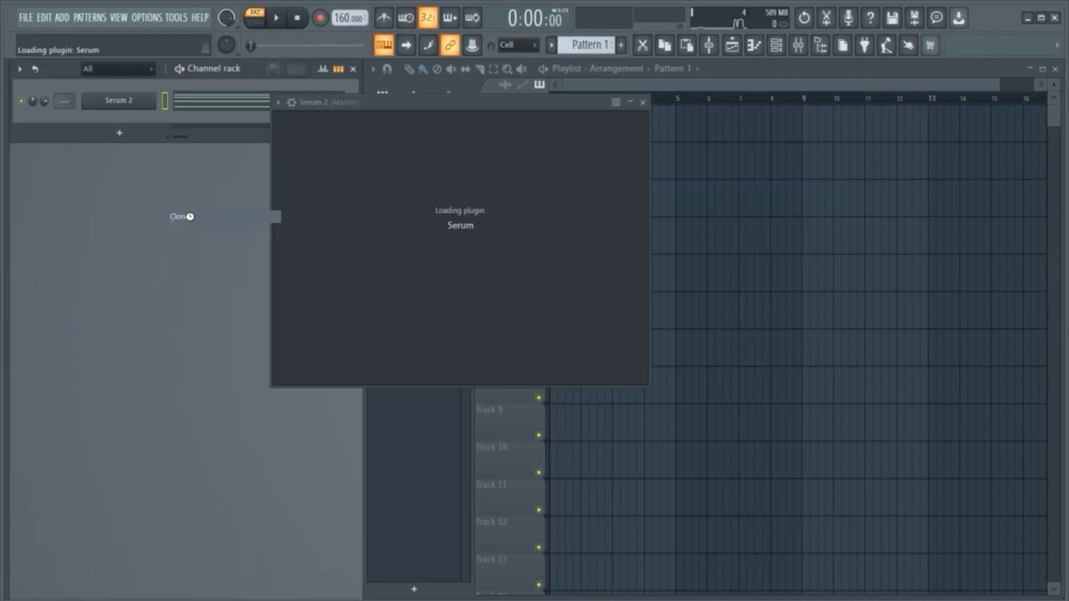
drag(427, 106, 420, 83)
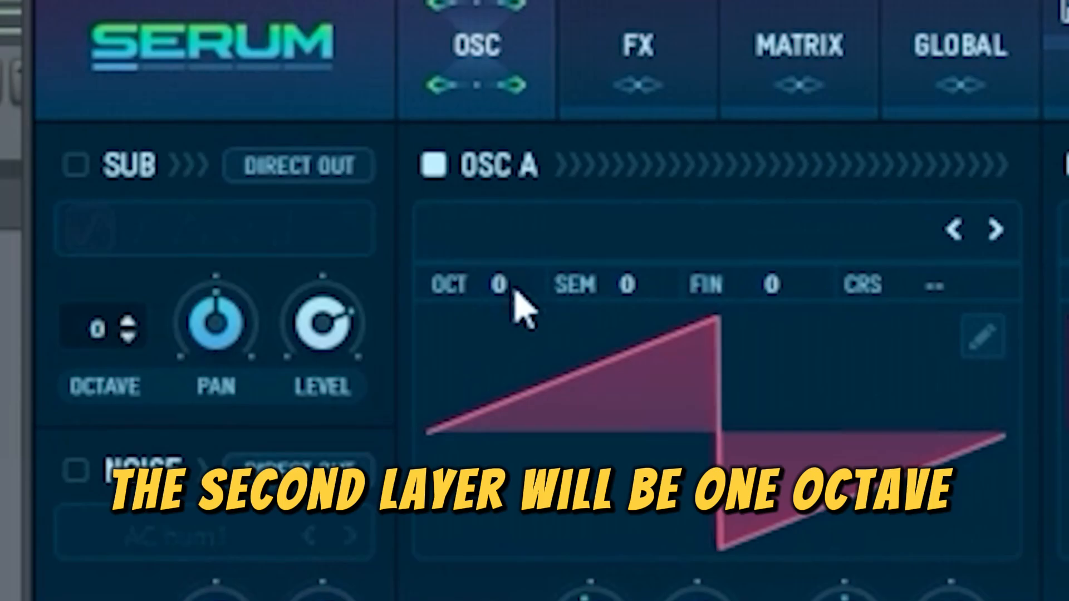
drag(400, 177, 400, 185)
scroll(743, 303, down, 1)
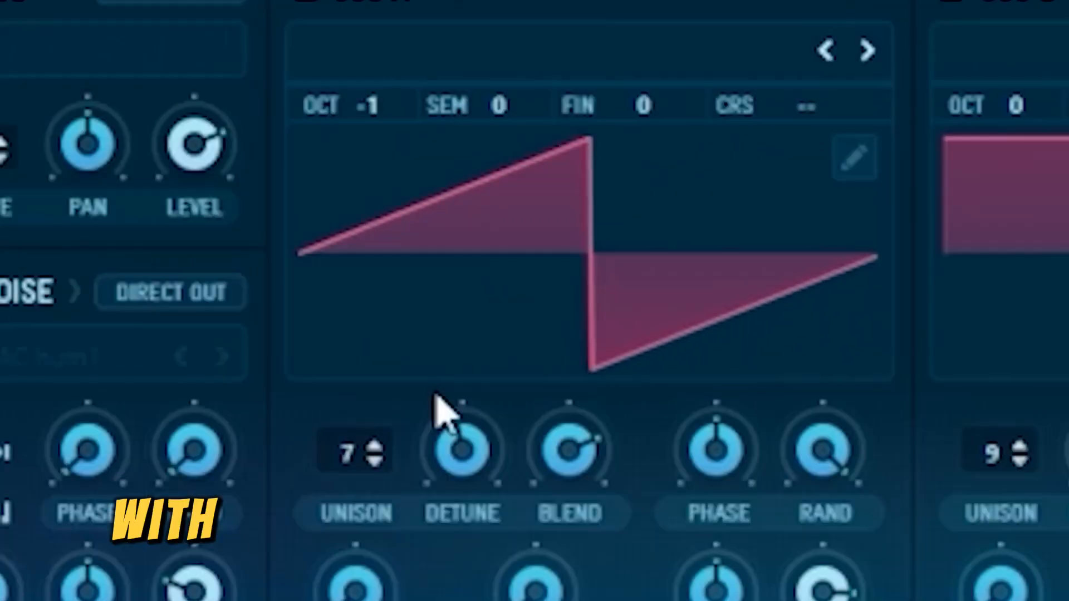
Set unison to 9 on OSC A and 11 on OSC B, reduce the detune, with 0.13 on OSC B, and audition the cloned layer.
scroll(513, 379, up, 2)
scroll(362, 387, up, 1)
scroll(362, 387, up, 1)
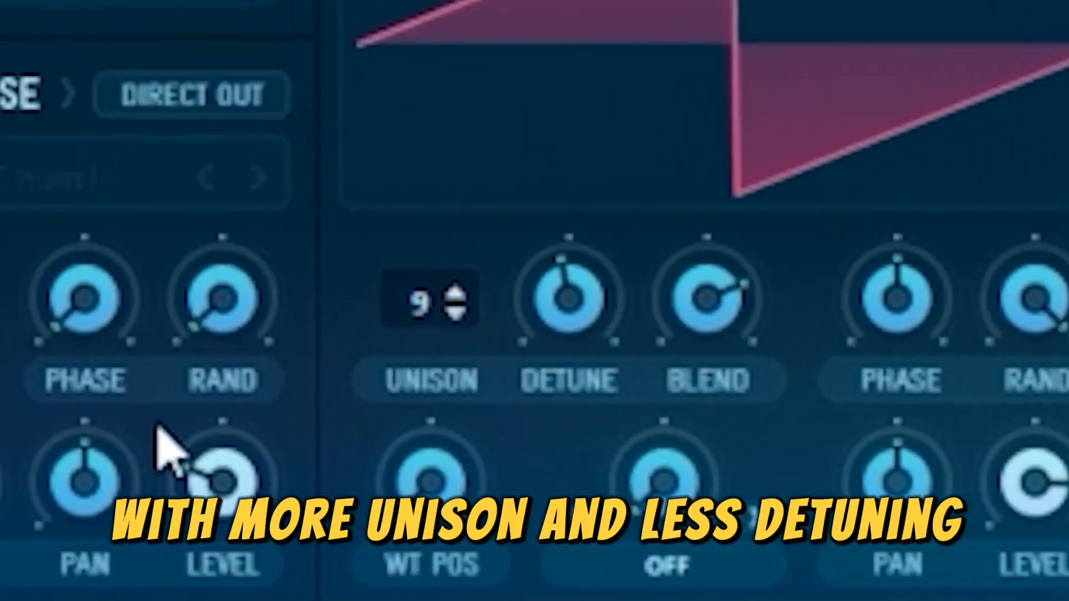
scroll(568, 294, down, 2)
drag(585, 312, 498, 323)
drag(549, 282, 524, 288)
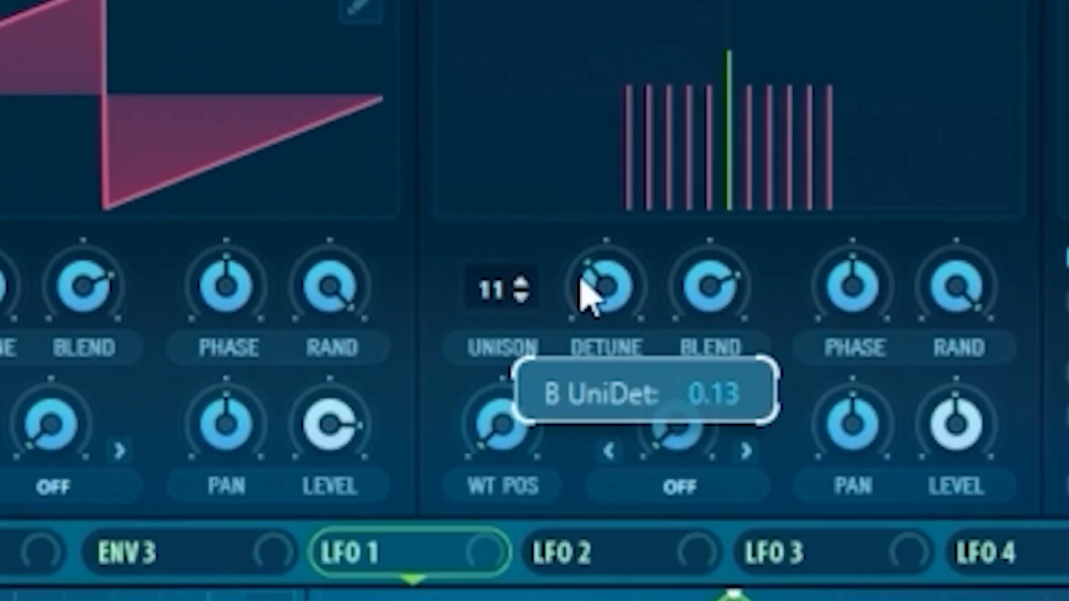
drag(230, 314, 224, 335)
drag(309, 265, 308, 265)
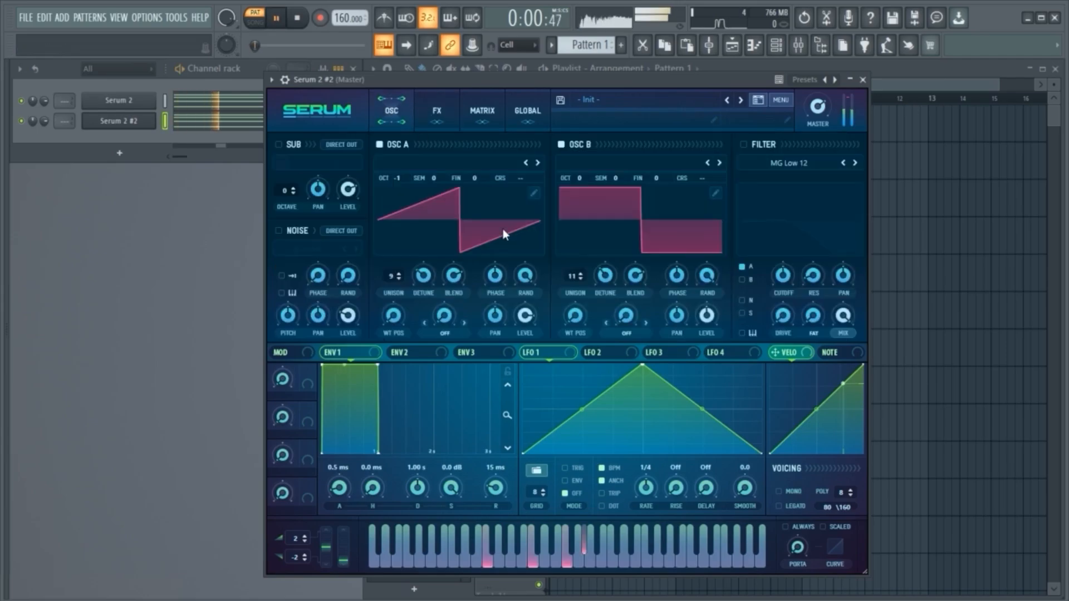
right_click(21, 122)
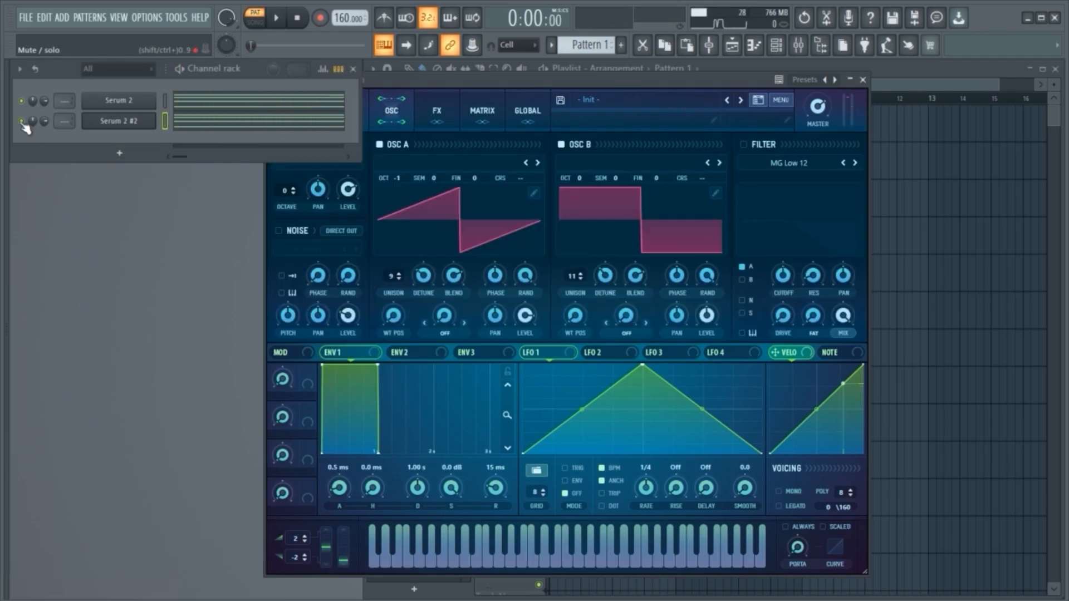
click(38, 131)
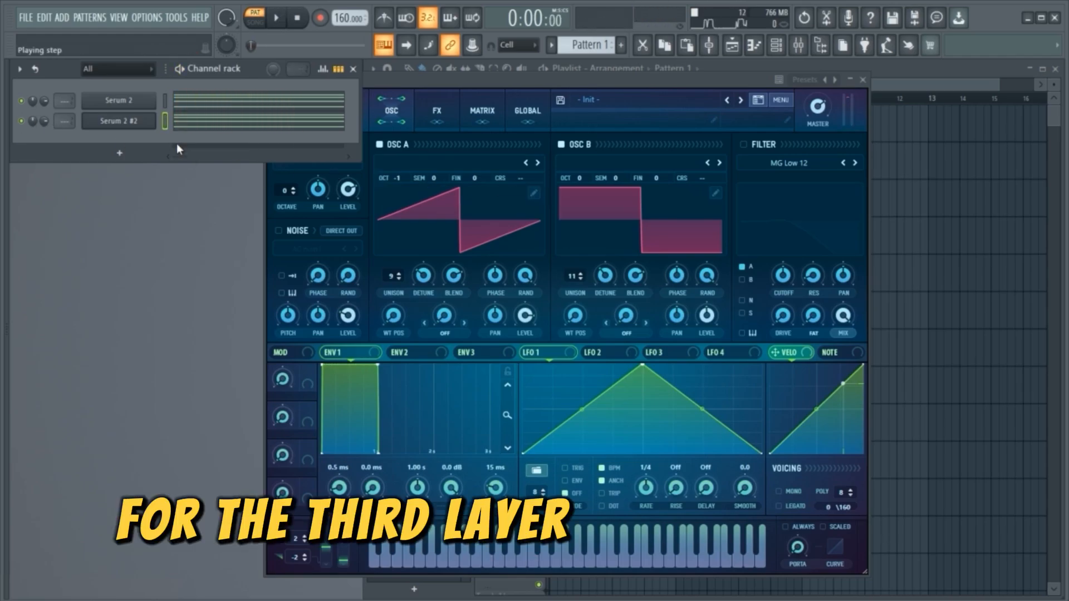
Add an FL Keys channel as the third layer and load its Concert Piano preset.
click(117, 155)
click(226, 131)
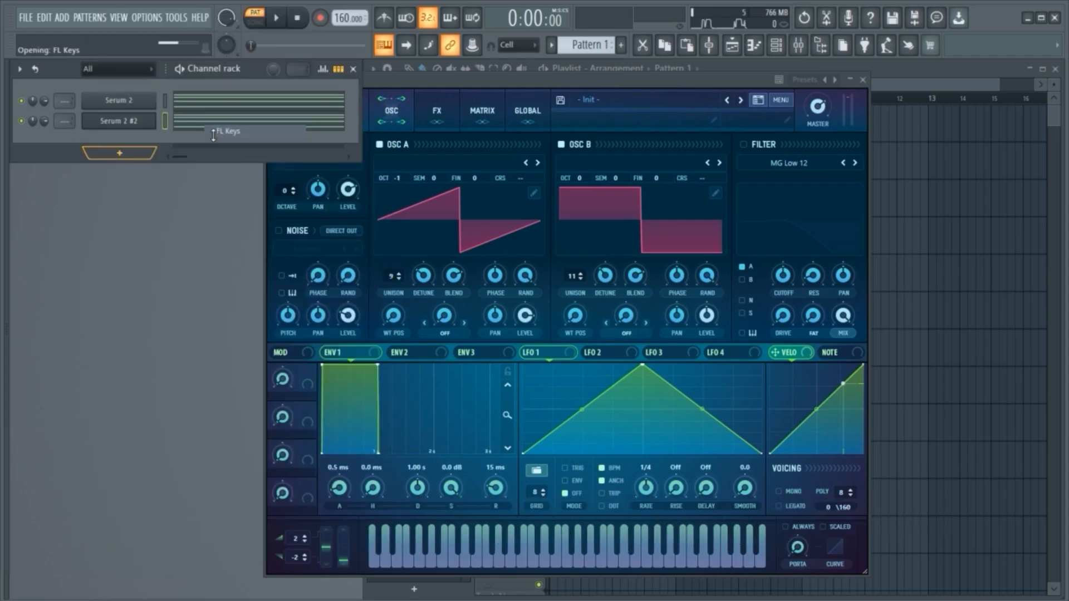
drag(219, 200, 352, 203)
click(492, 201)
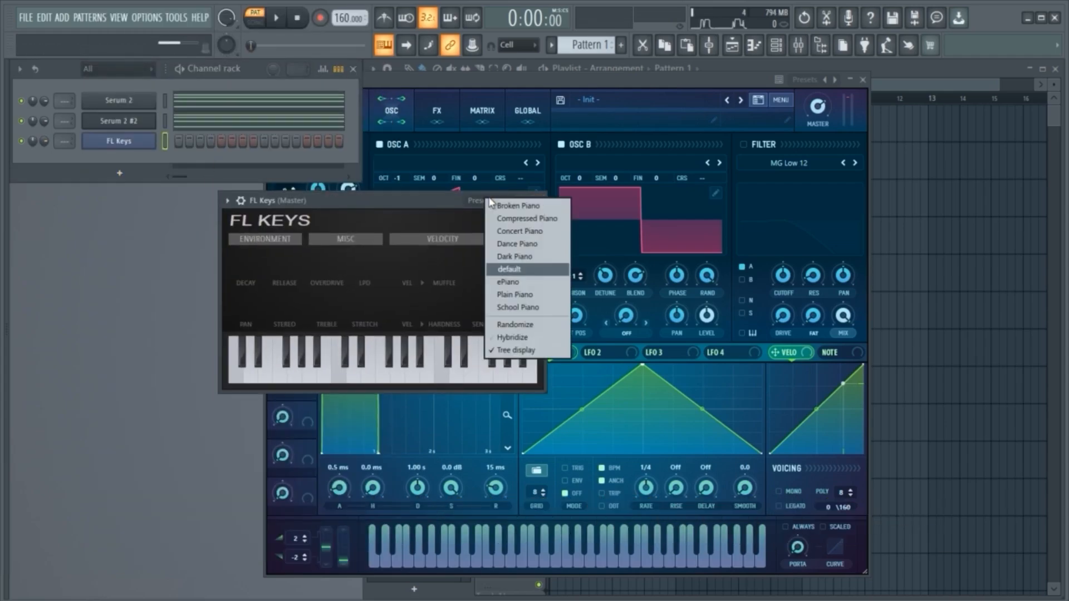
click(530, 231)
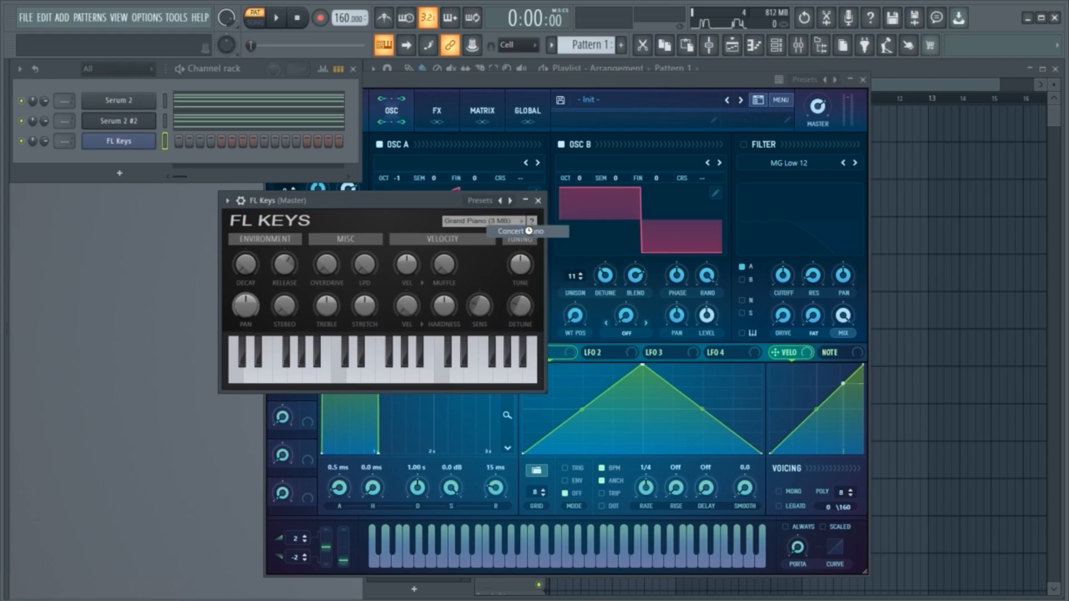
Copy the chords from the Serum 2 #2 channel into the Concert Piano channel and audition the piano soloed.
click(167, 120)
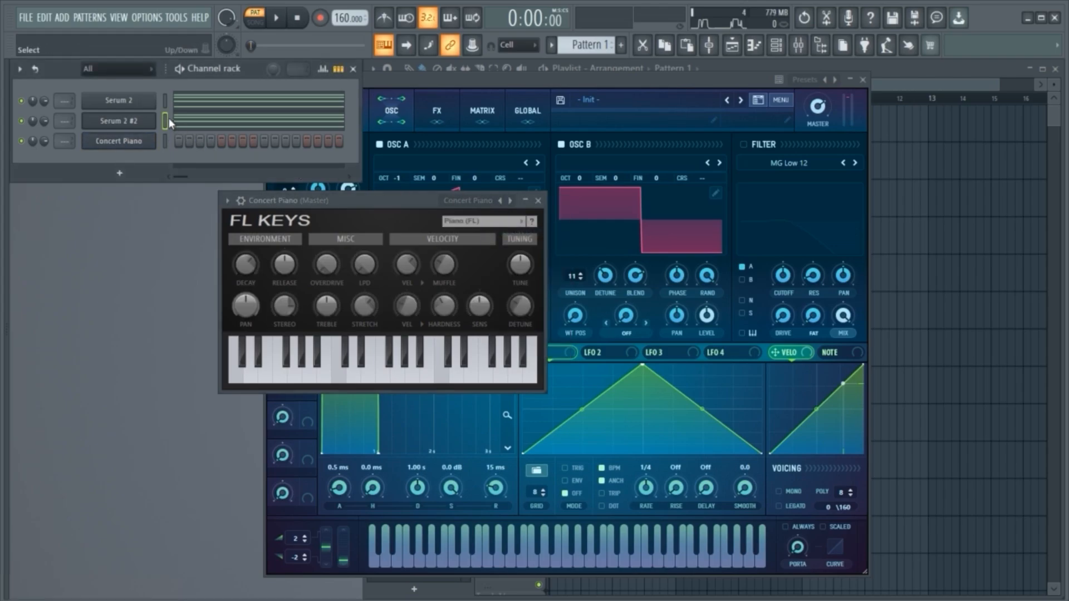
click(166, 142)
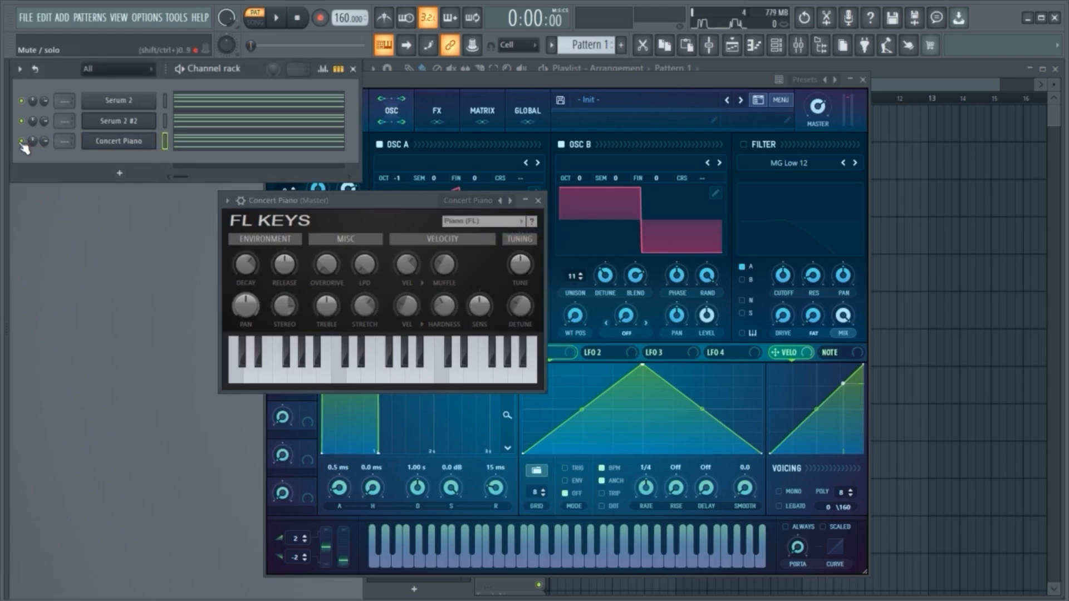
right_click(21, 141)
click(49, 146)
key(space)
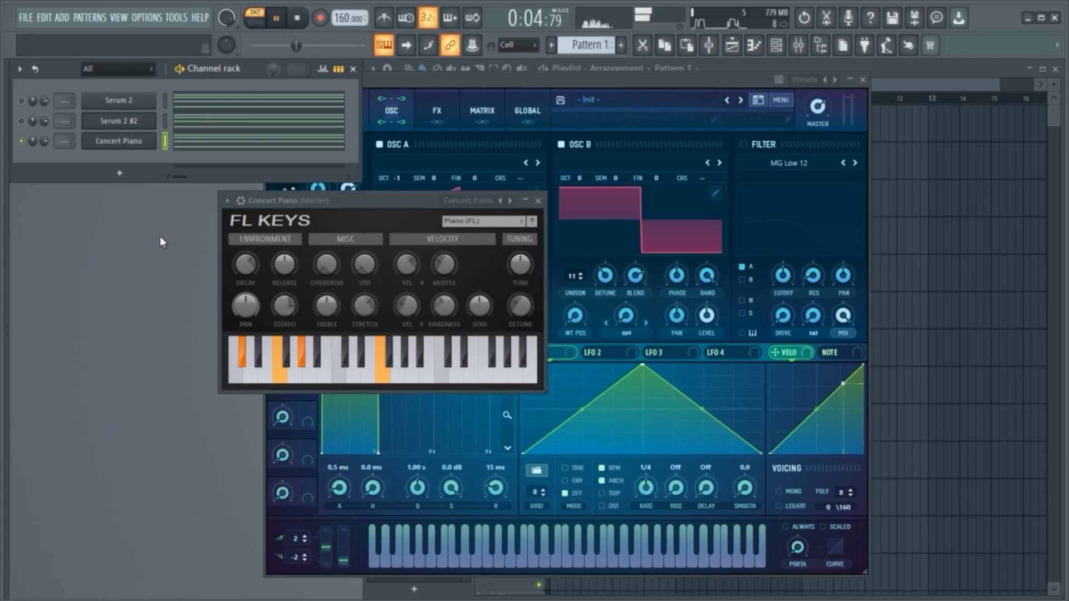
Switch the piano layer to the Dance Piano preset, unsolo it and close its window.
click(510, 201)
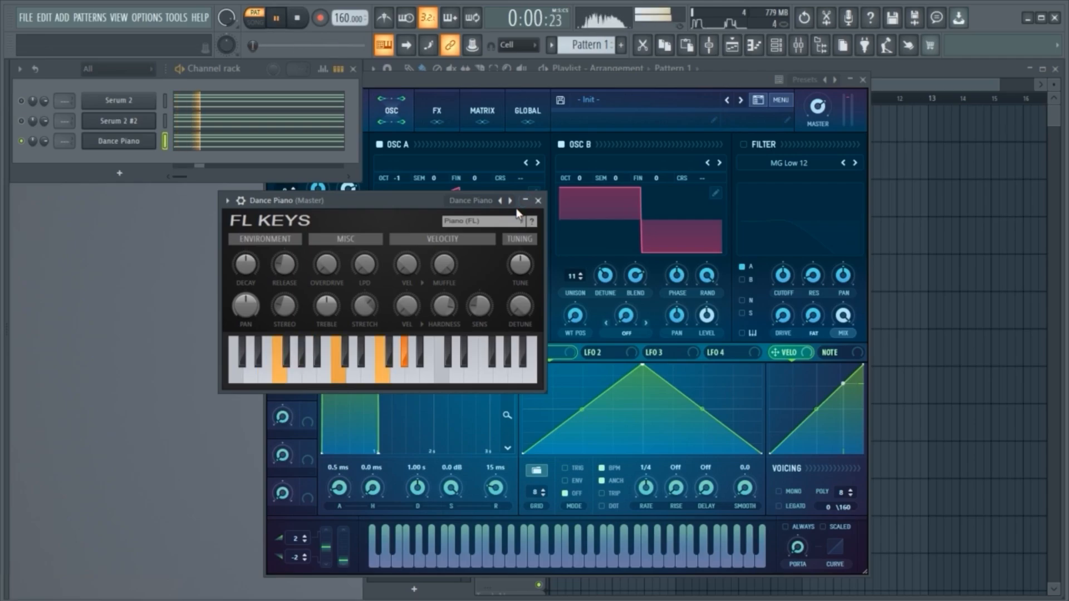
right_click(28, 146)
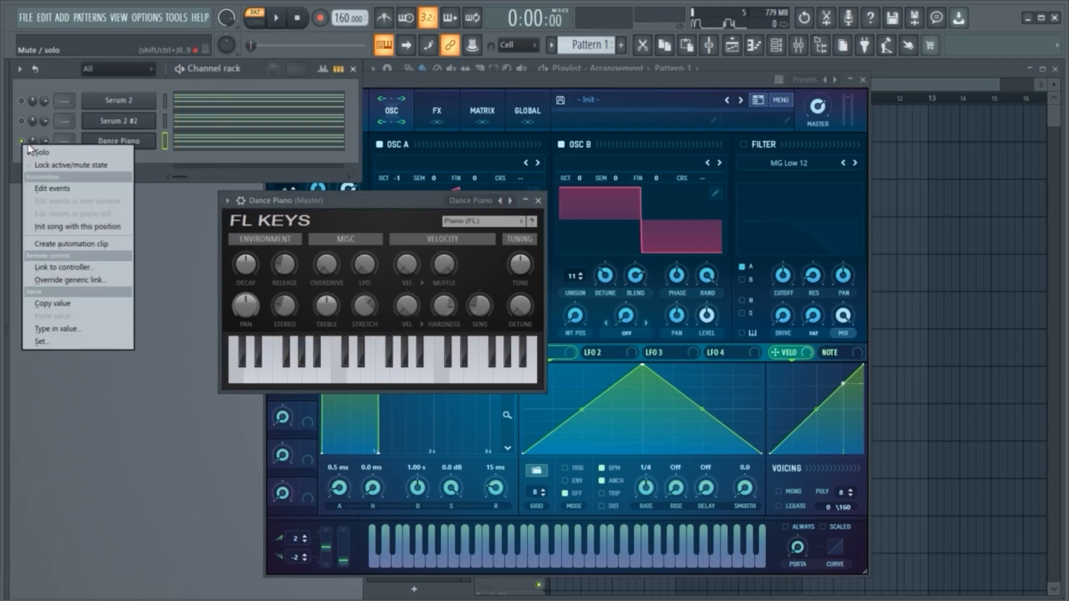
click(46, 158)
click(540, 201)
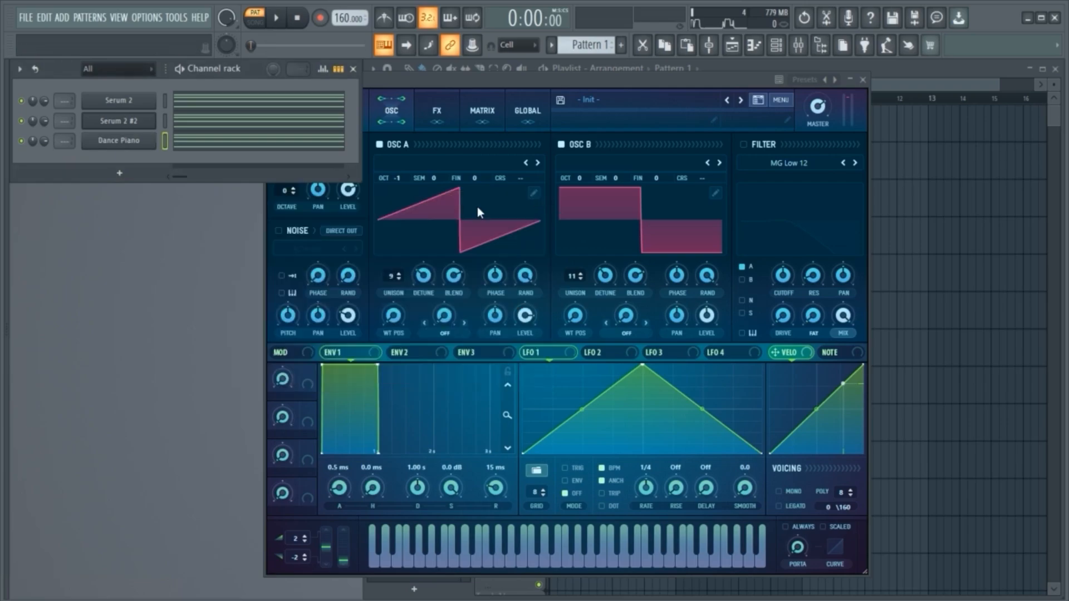
Add a DecentSampler channel as the fourth layer and load the Box Violin sample library.
click(134, 172)
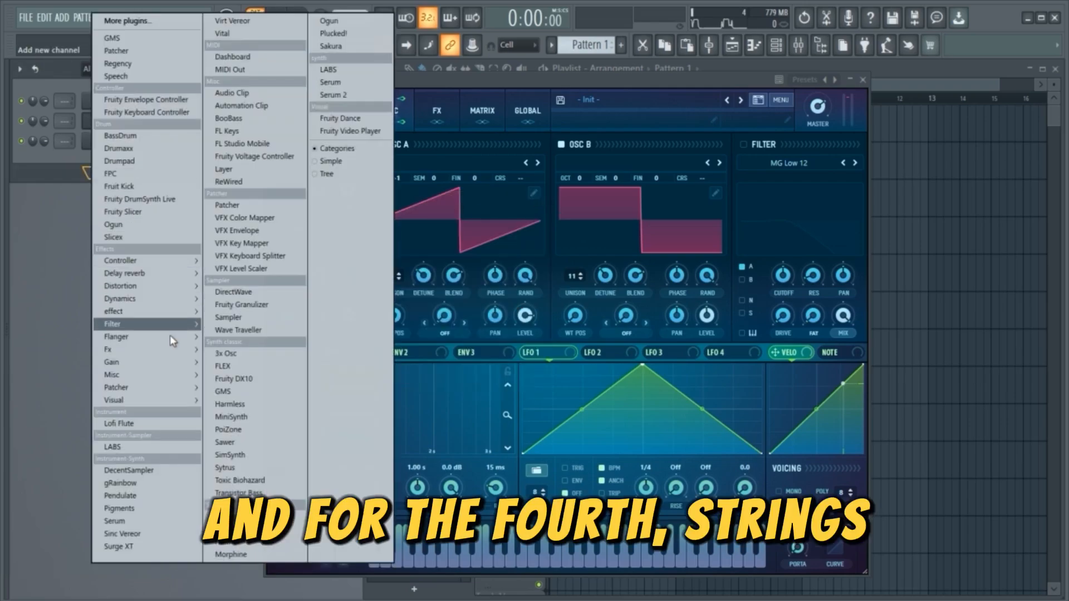
click(163, 470)
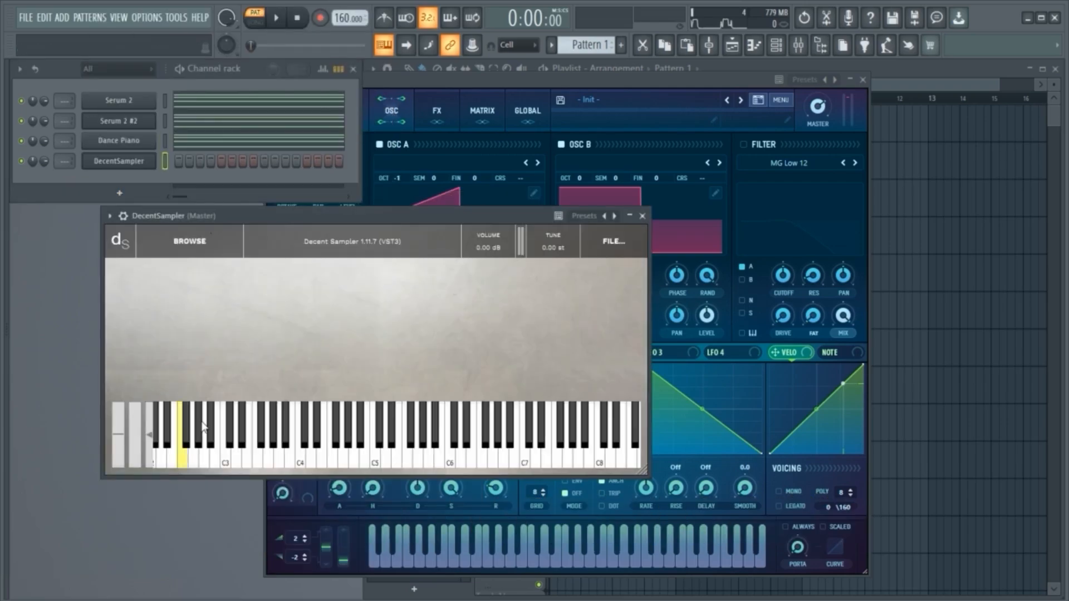
click(213, 244)
click(251, 268)
click(213, 363)
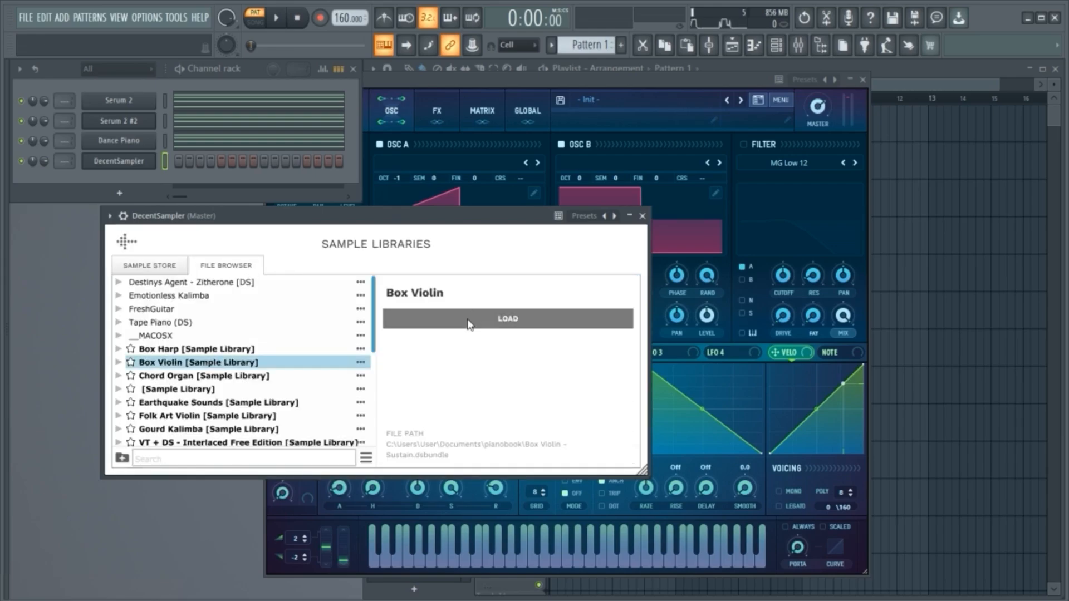
click(470, 322)
Paste the chords into the DecentSampler channel, audition the strings soloed, and unsolo them.
click(165, 161)
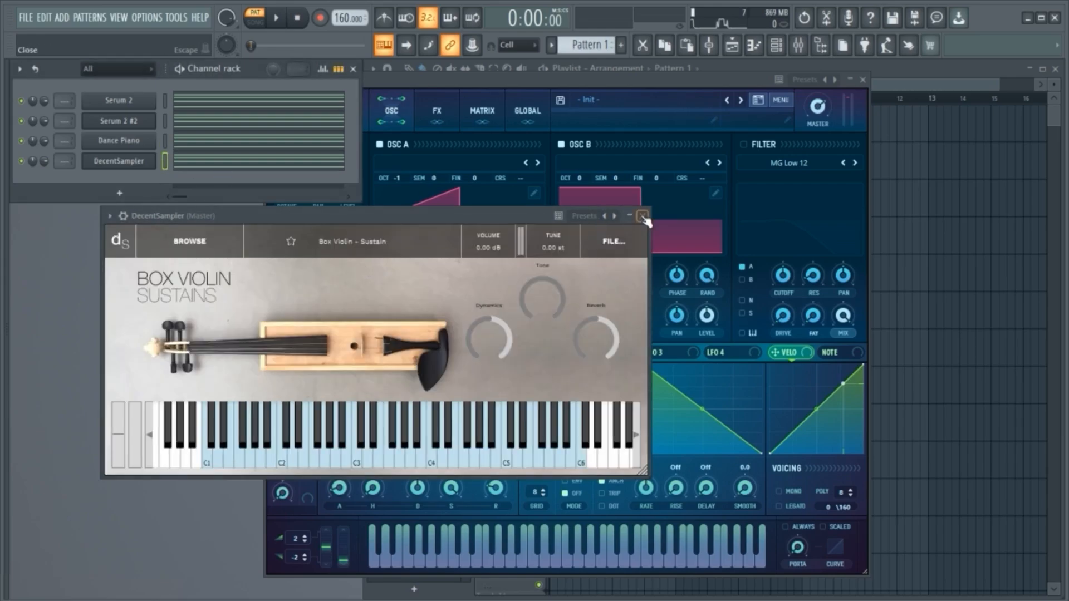
right_click(22, 162)
click(28, 172)
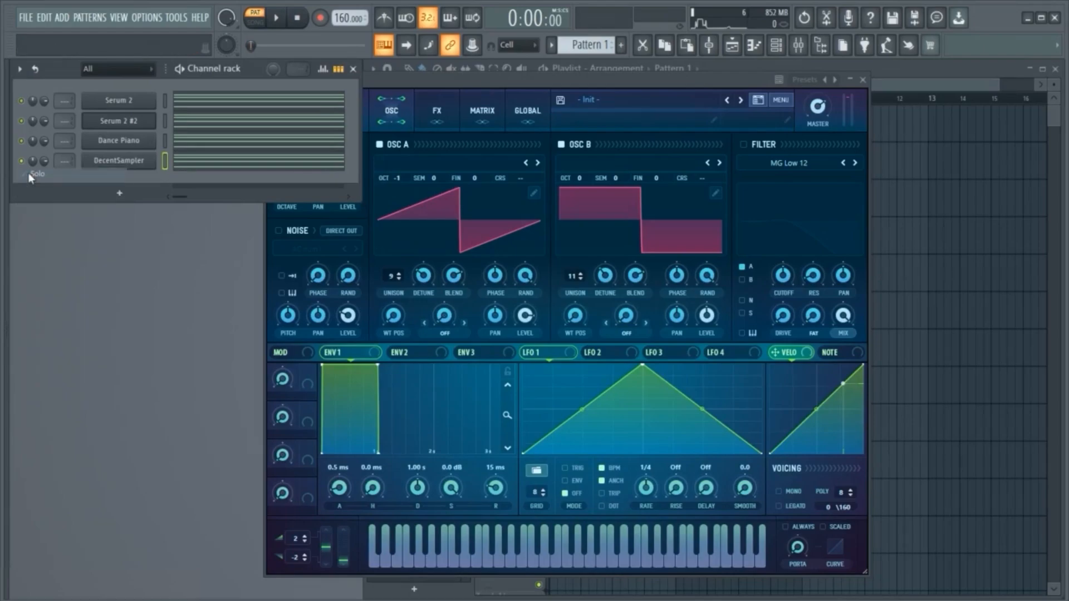
key(space)
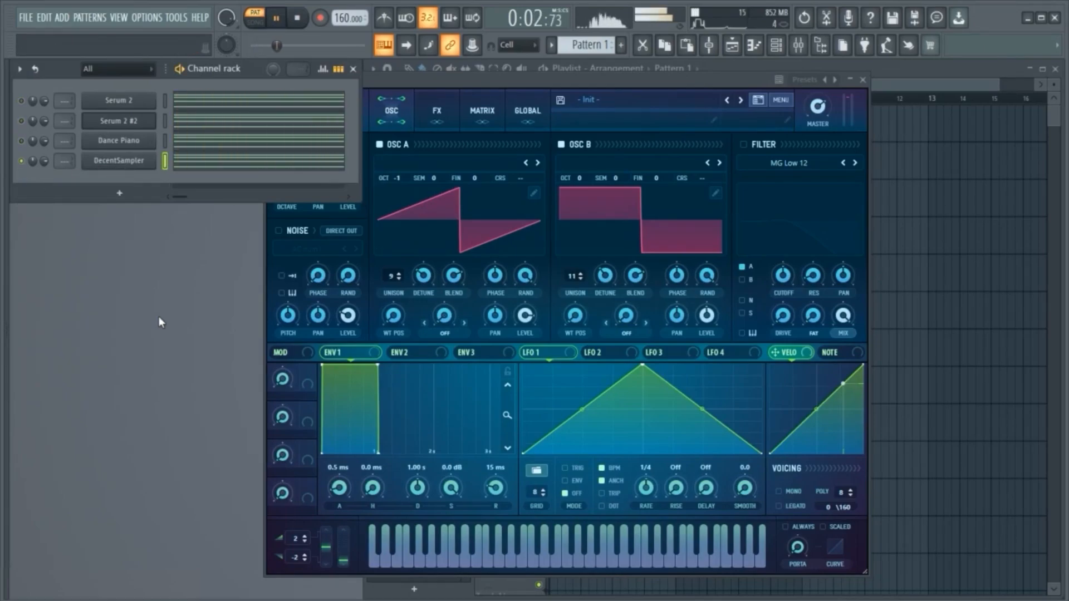
key(space)
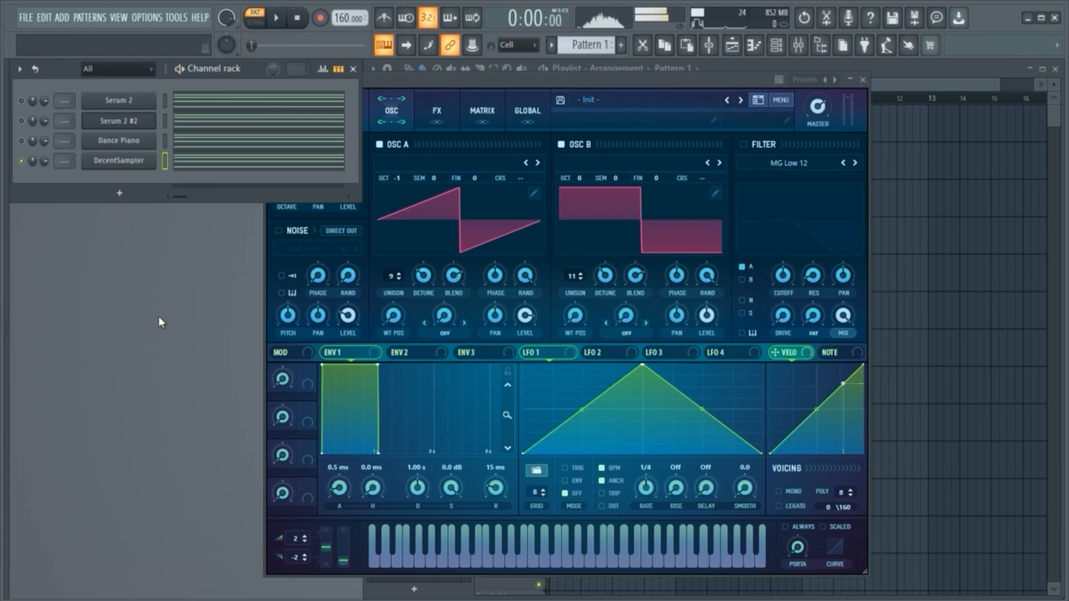
right_click(25, 170)
click(36, 173)
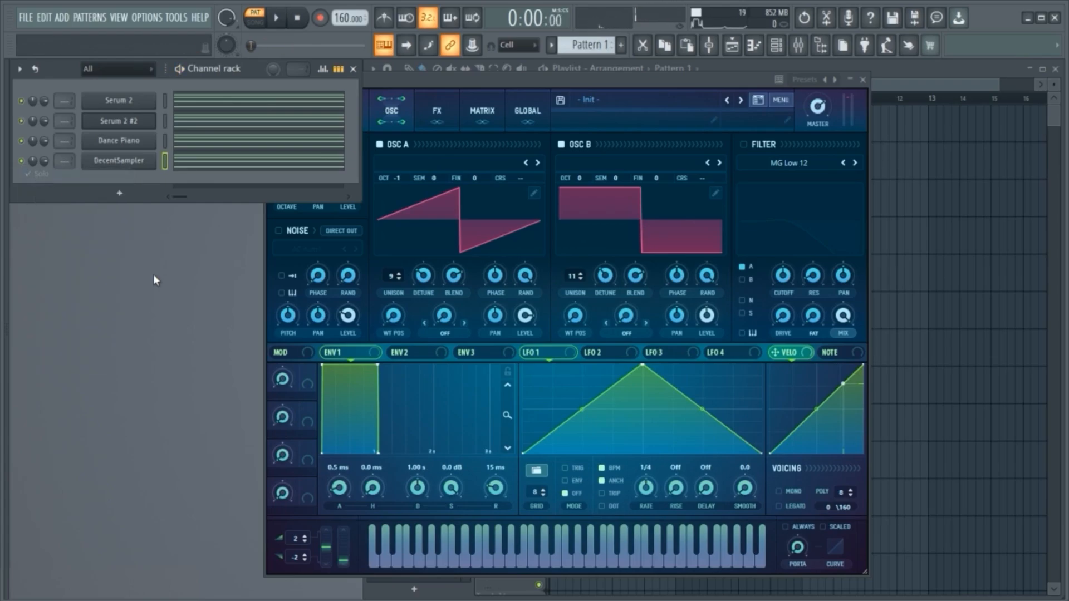
Add a new Serum 2 channel and set OSC A to 3 unison voices with 0.27 detune.
click(118, 194)
click(333, 95)
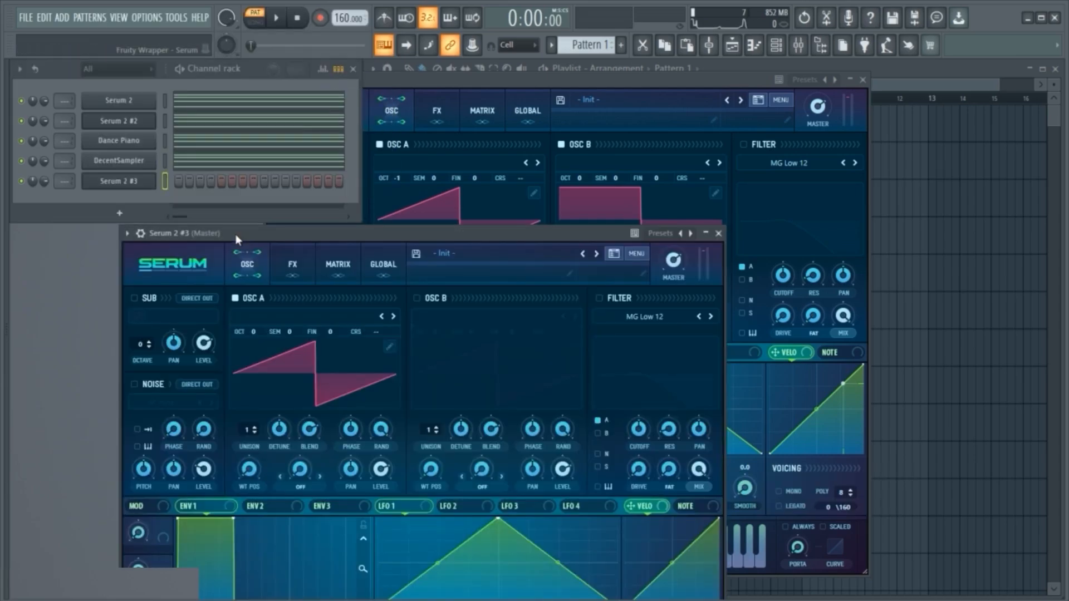
drag(555, 238, 632, 91)
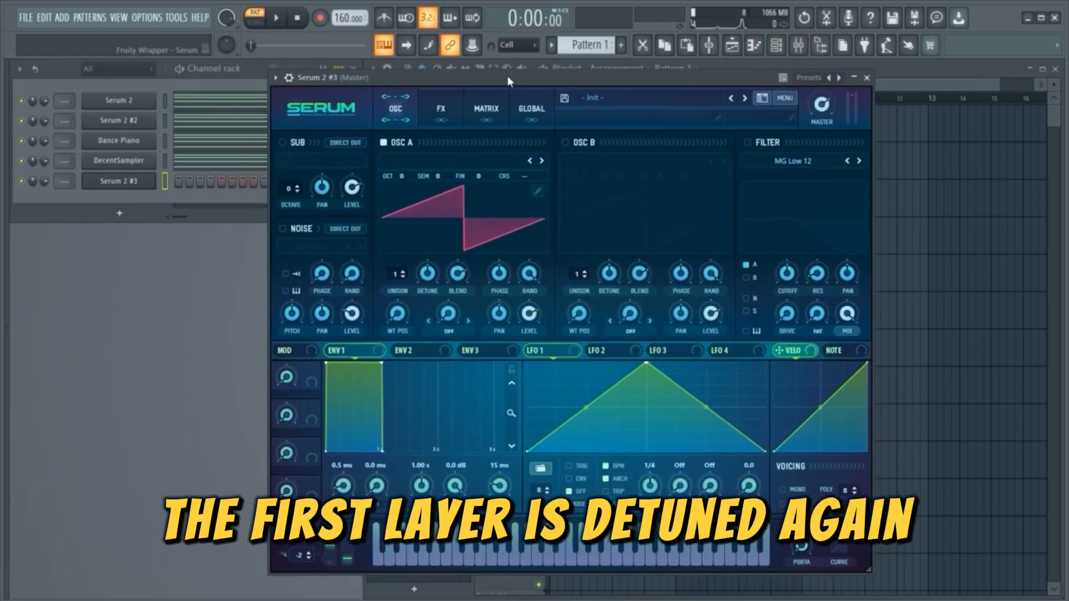
drag(397, 277, 427, 276)
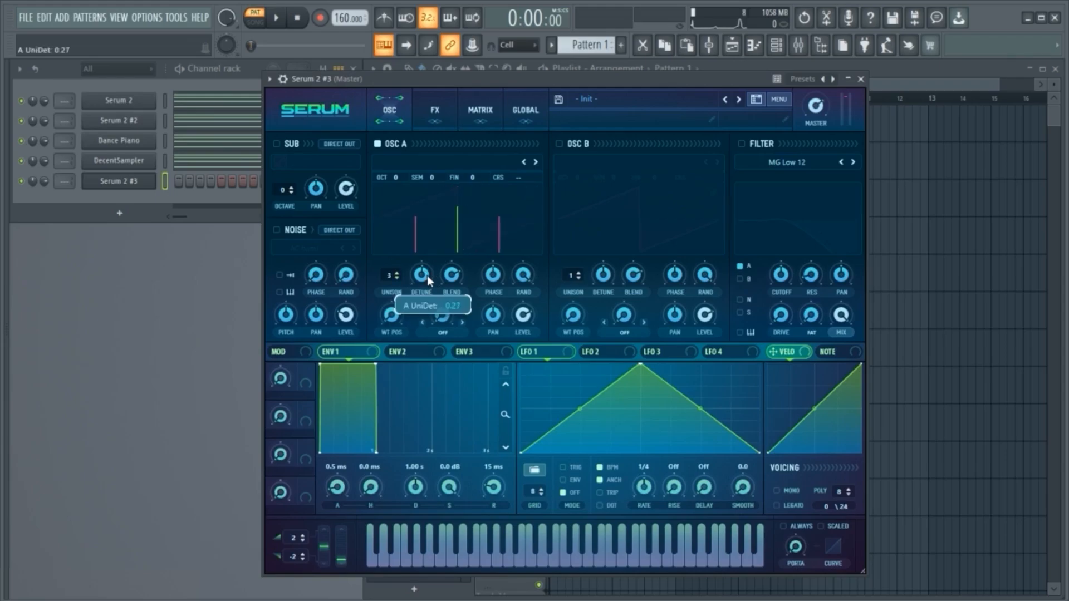
Enable the compressor in multiband mode on the Serum 2 #3 patch and close the plugin.
click(432, 113)
click(283, 266)
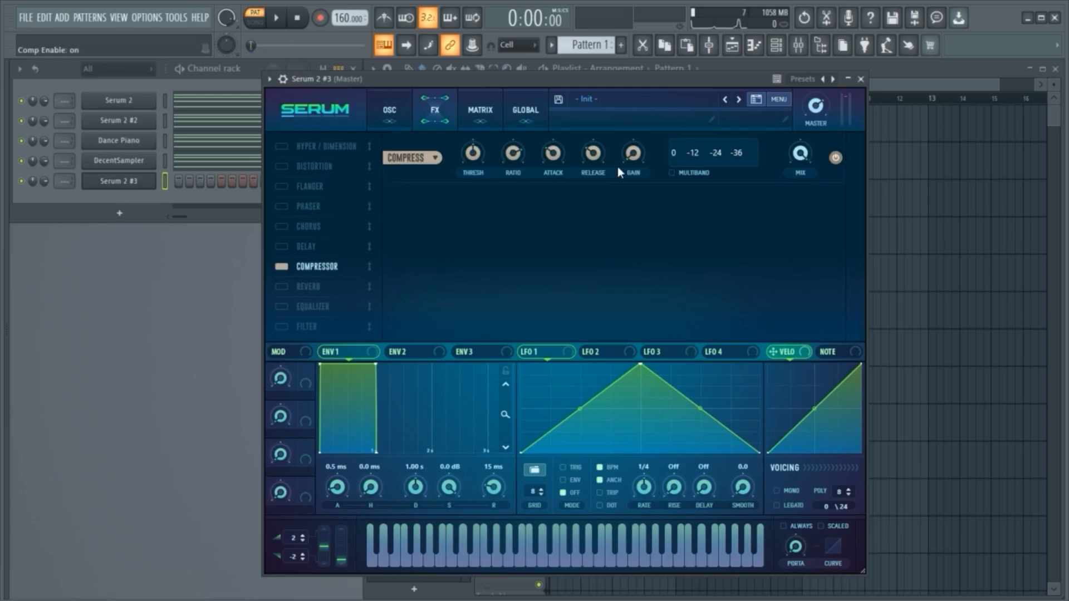
click(670, 173)
click(390, 110)
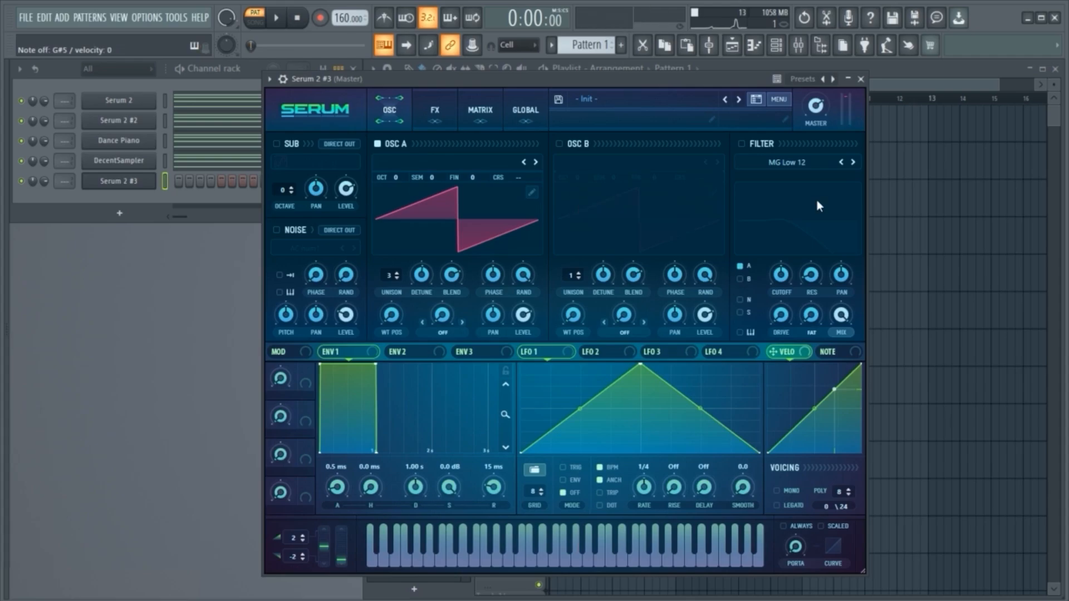
click(861, 79)
Add another Serum 2 channel, raise OSC A's unison to 7 voices and reduce its detune.
click(117, 214)
click(339, 94)
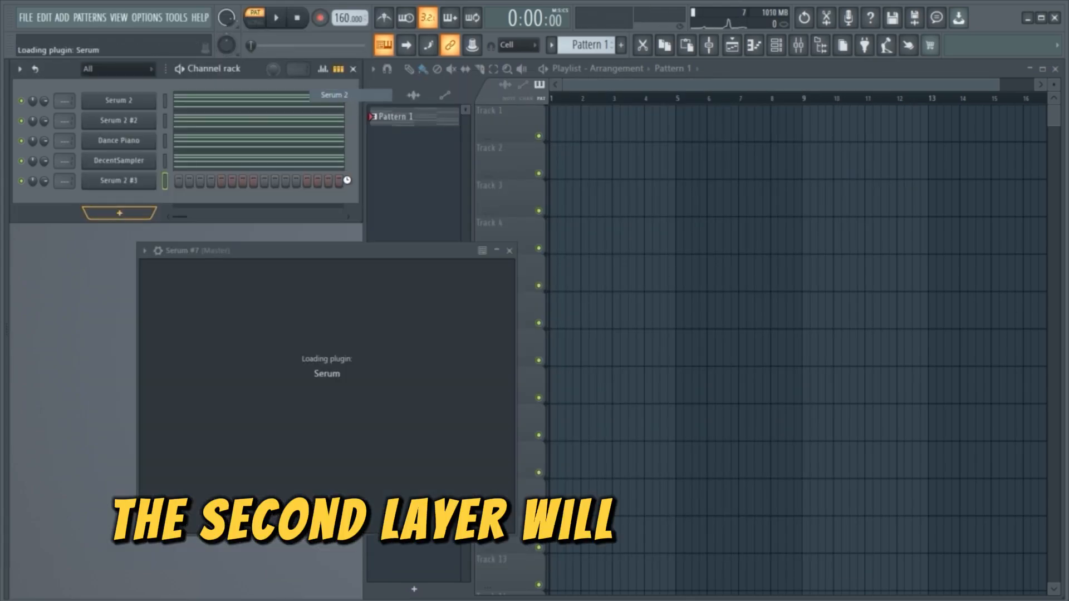
drag(394, 251, 478, 84)
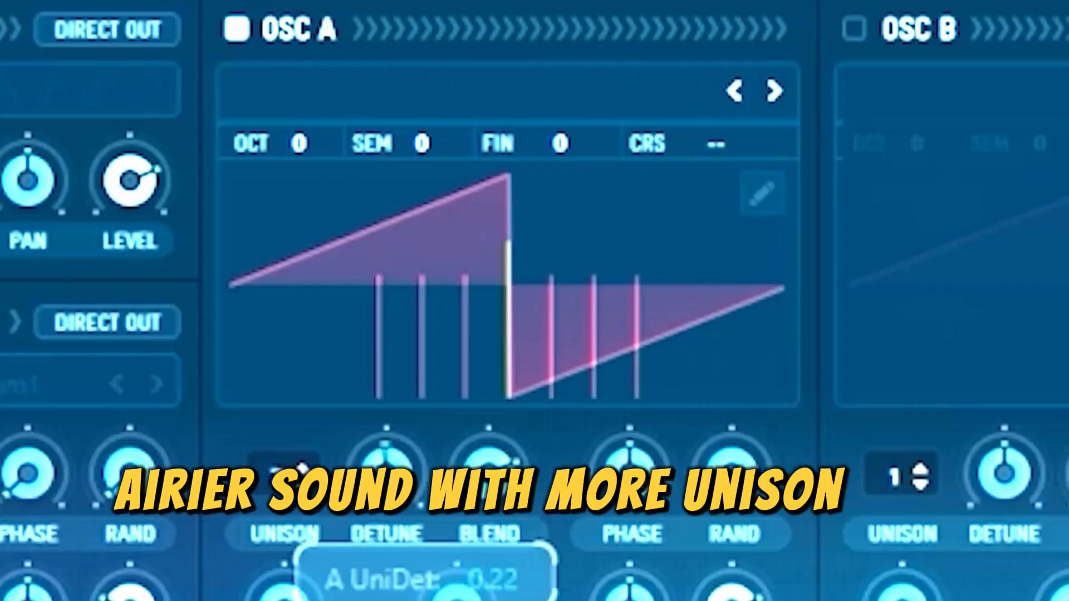
drag(387, 474, 386, 504)
drag(386, 504, 386, 515)
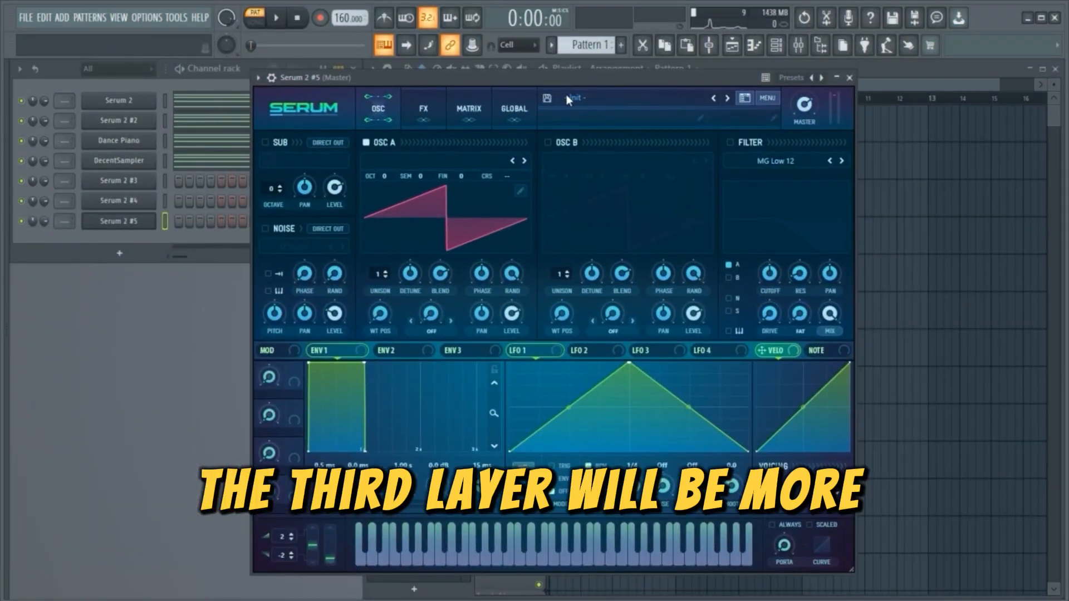
In Serum 2 #5's OSC A wavetable editor, set the grid to 1, draw a full-cycle sine wave and flip it vertically.
click(520, 192)
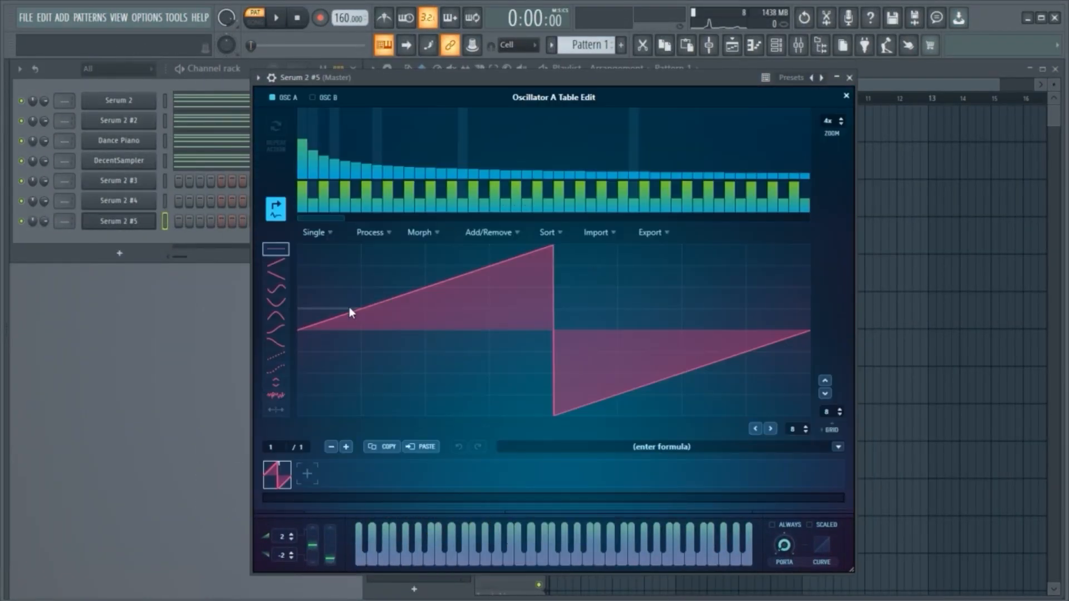
click(273, 290)
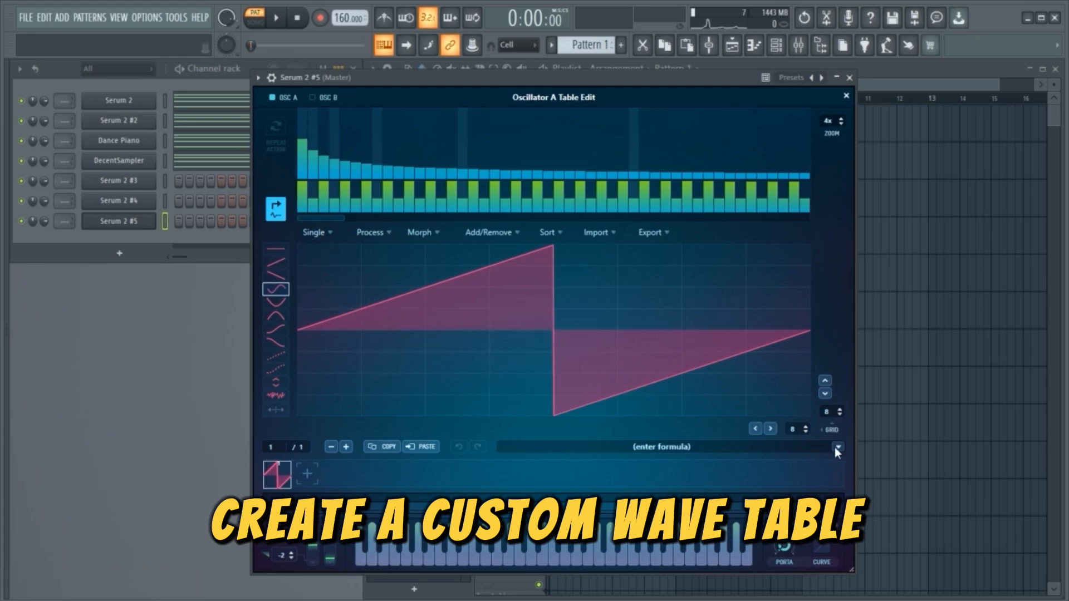
click(835, 427)
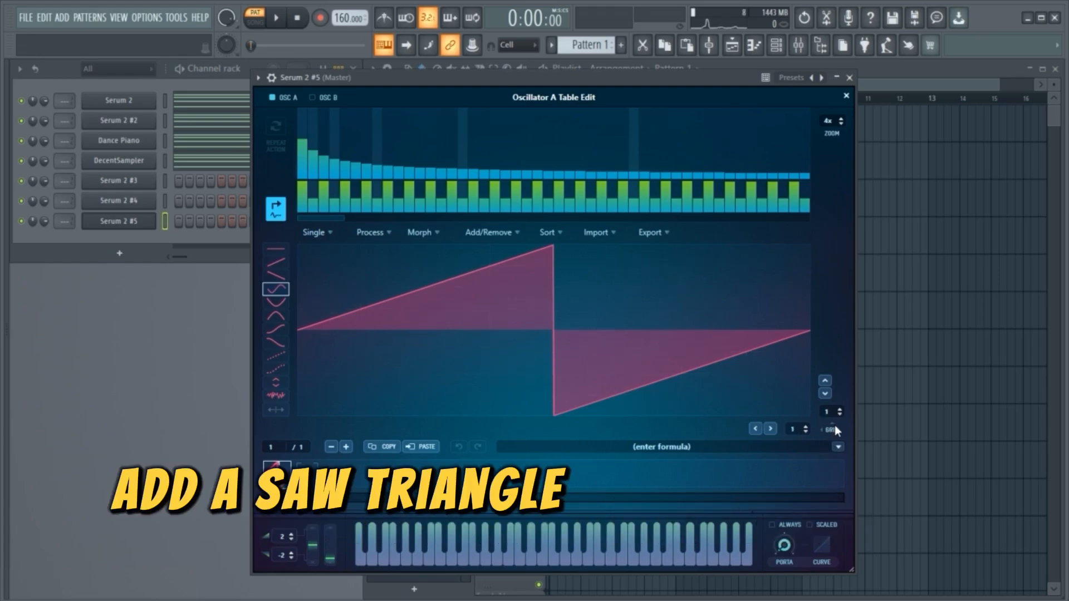
click(573, 333)
click(284, 250)
click(375, 232)
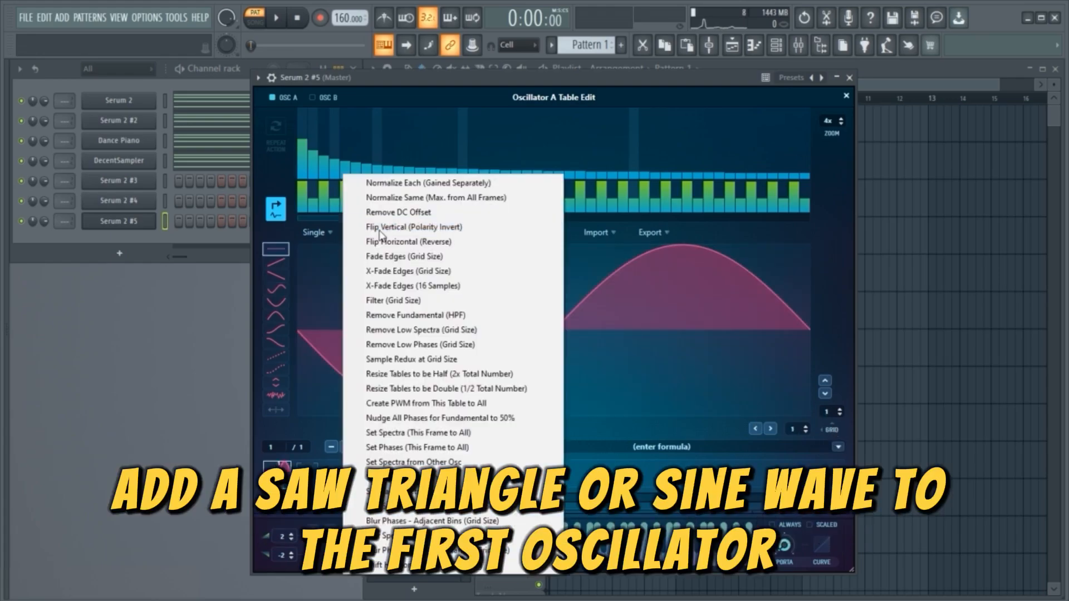
click(381, 231)
click(846, 96)
Set OSC A's warp mode to Quantize and render the OSC A warp into a wavetable.
click(428, 333)
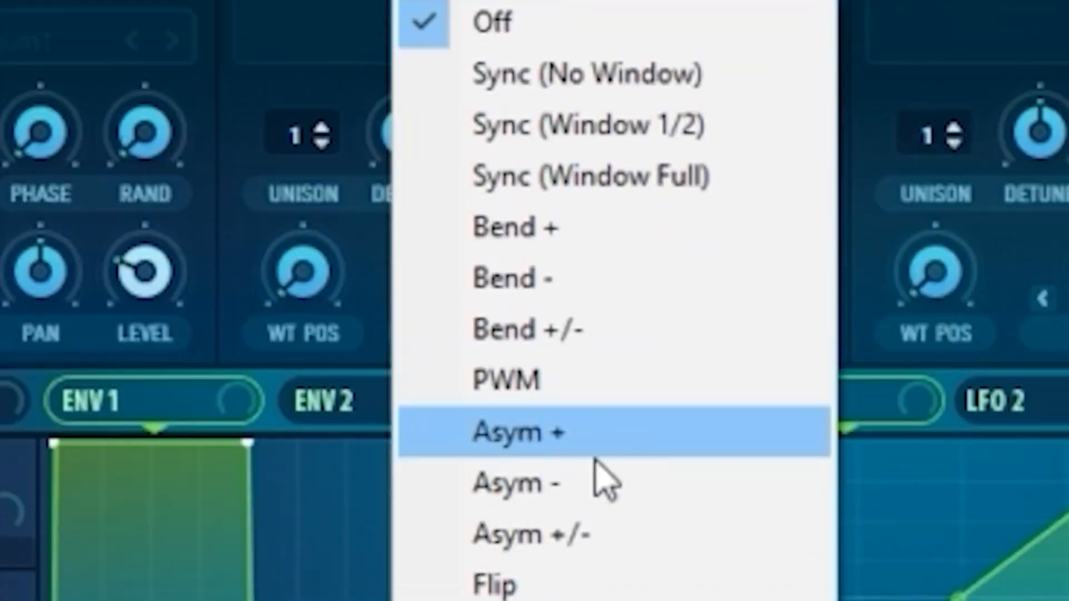
click(591, 470)
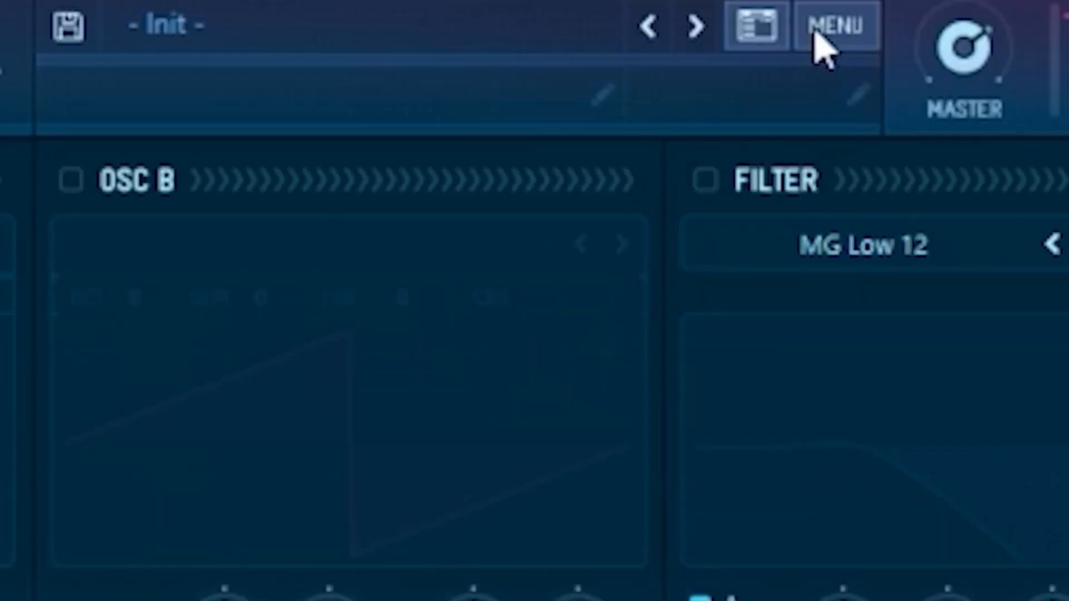
click(824, 30)
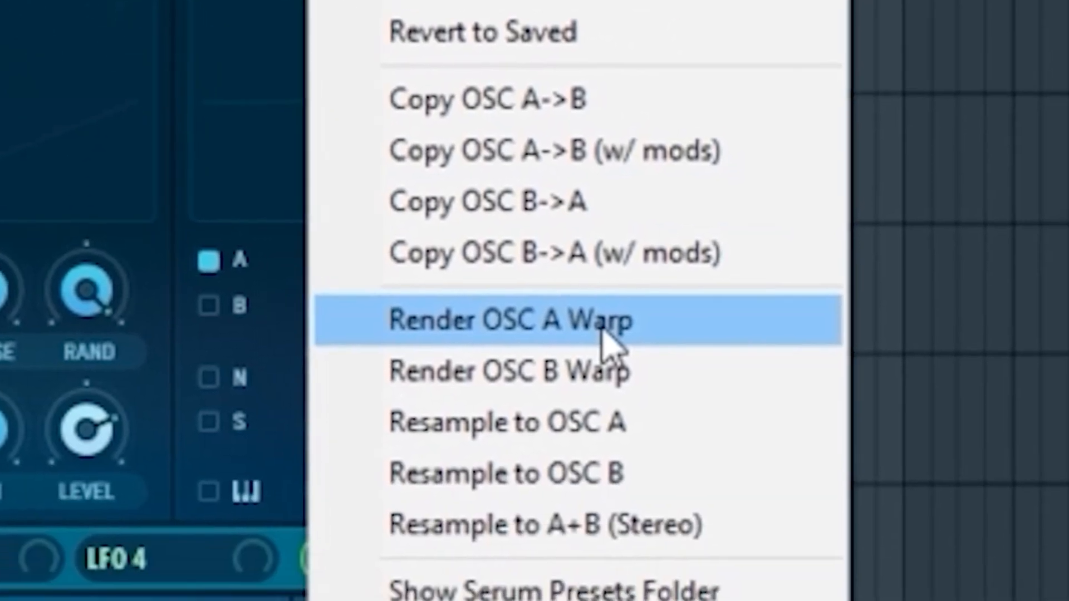
click(599, 322)
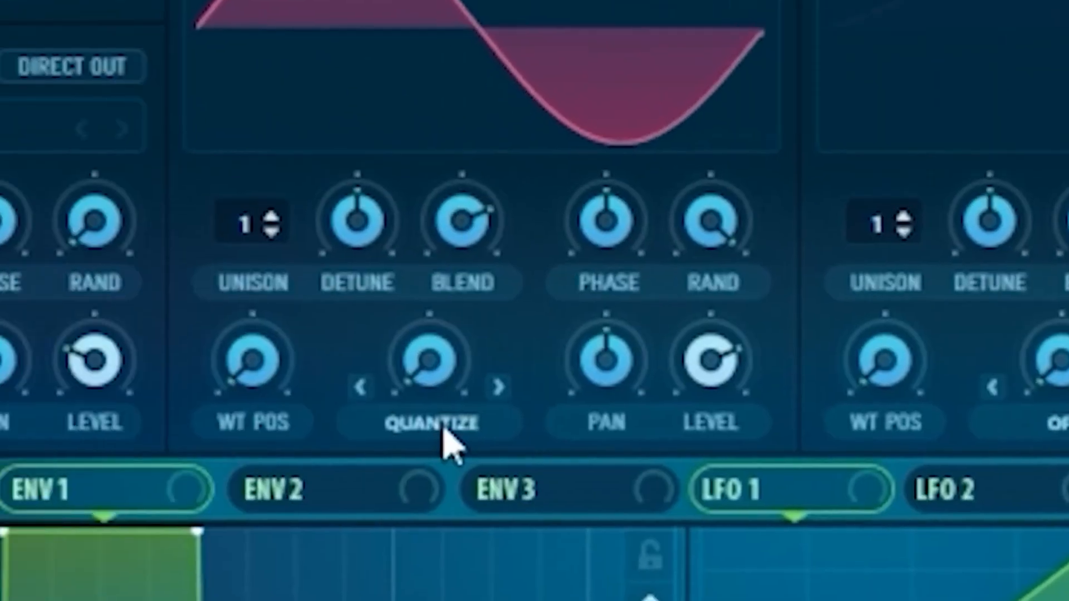
Change OSC A's warp to Remap 1 and shape its curve with a steep drop, a flat floor and a curved rise to a flat top.
click(444, 426)
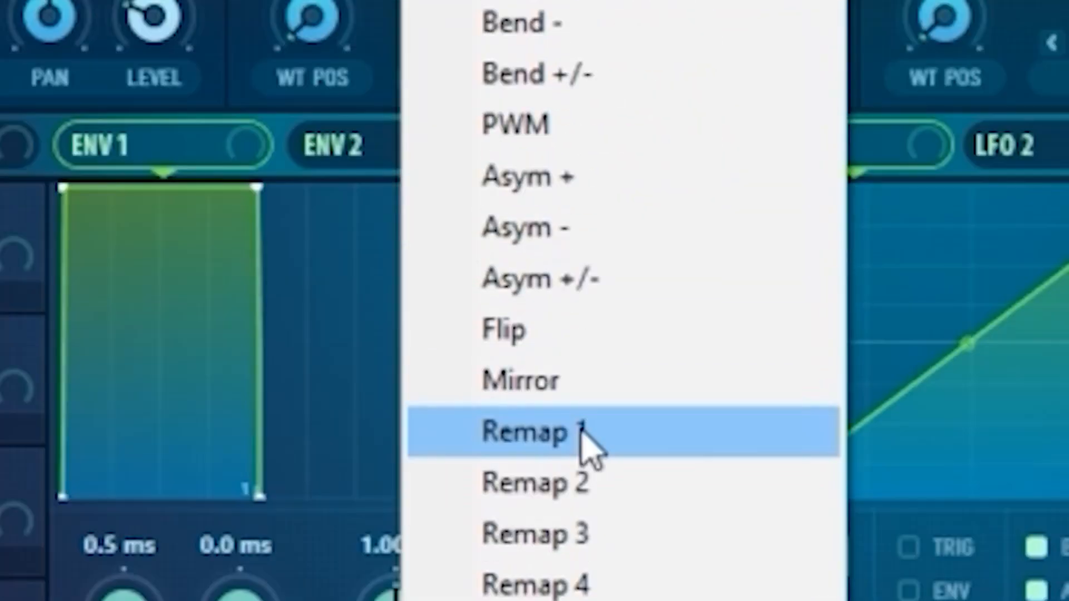
click(581, 427)
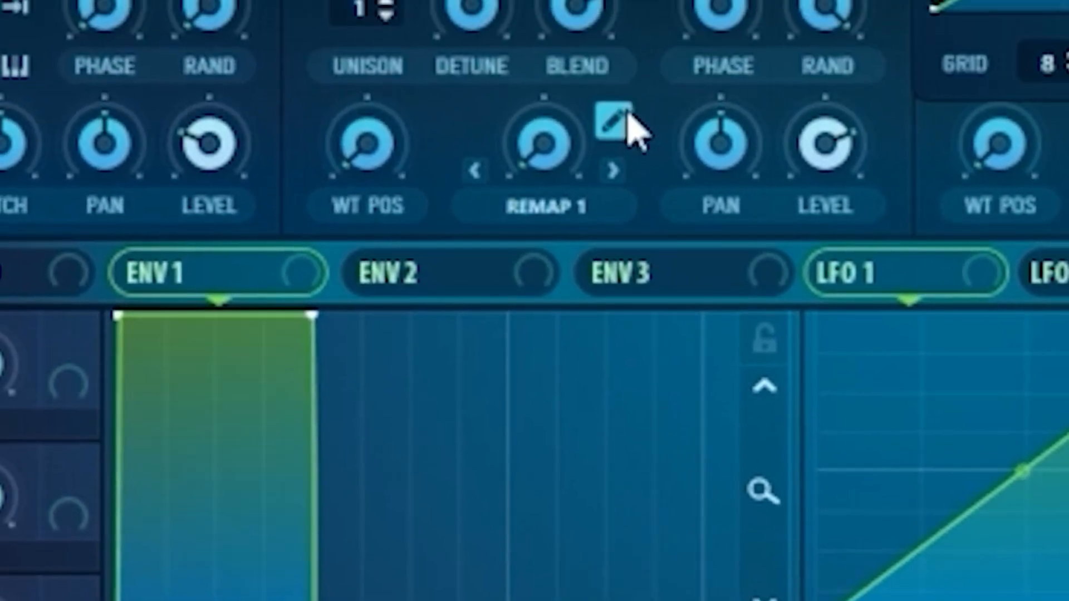
click(613, 120)
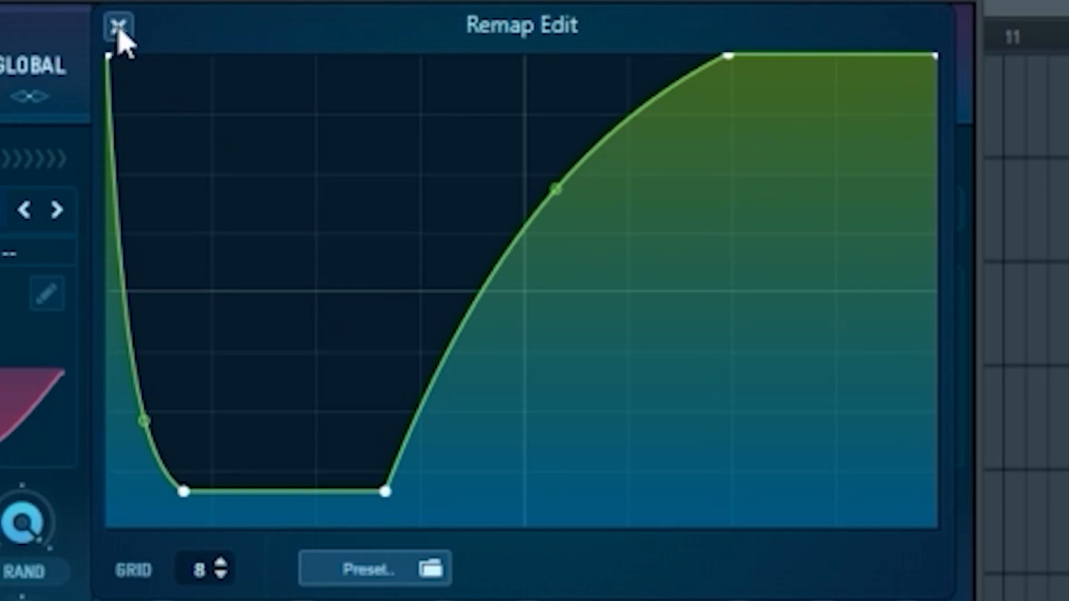
click(118, 27)
Raise OSC A's wavetable position and Remap 1 amount to slightly past halfway.
drag(286, 498, 490, 392)
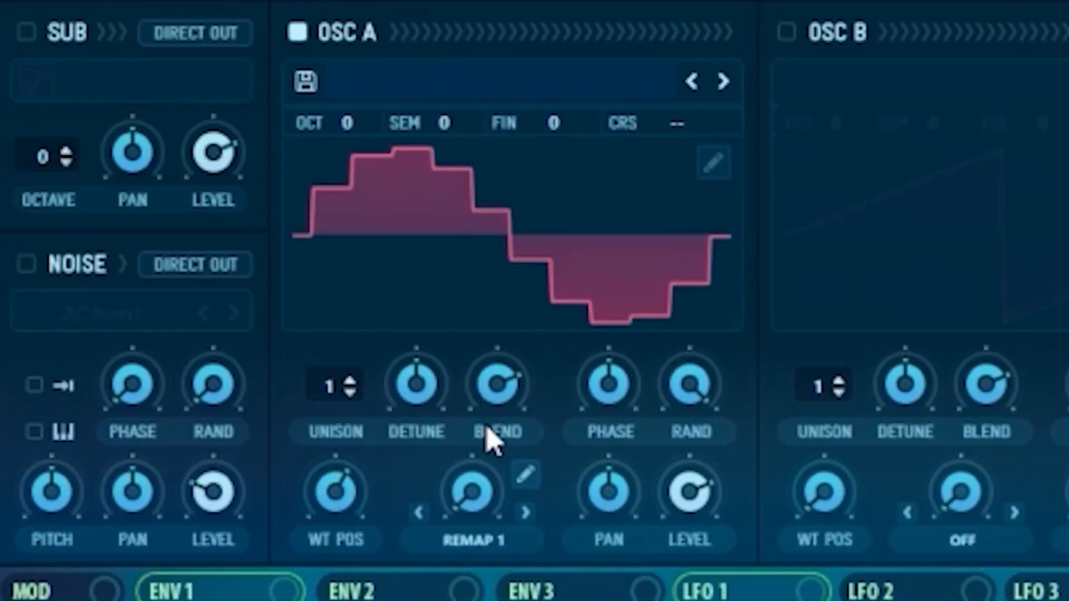
drag(448, 509, 689, 480)
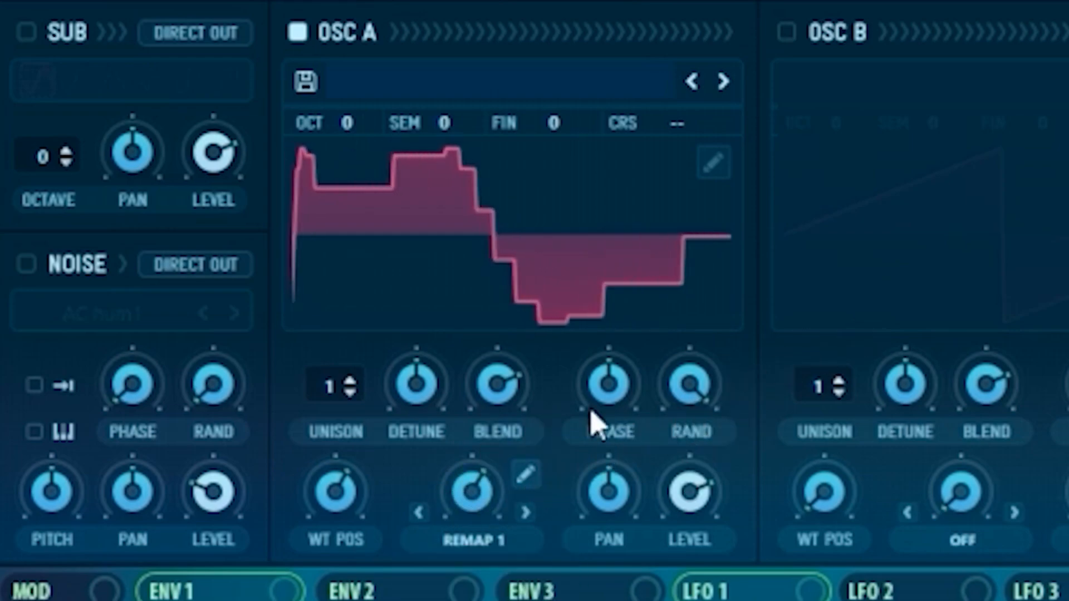
Set OSC A's unison to 13 voices and raise its detune slightly.
drag(342, 393, 473, 149)
drag(448, 379, 459, 386)
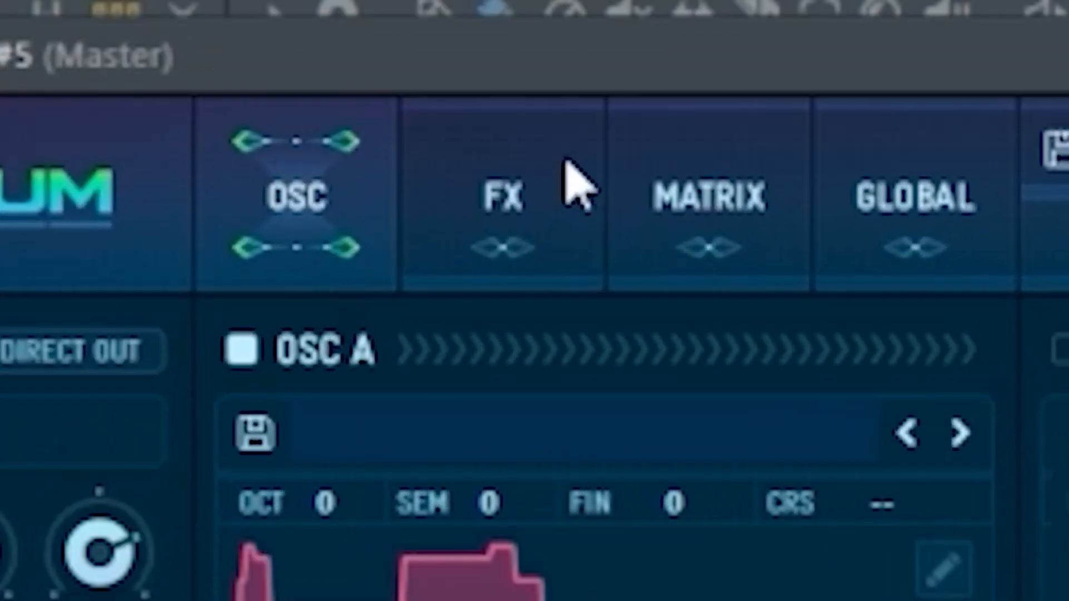
Enable Tube distortion with 64% drive, a multiband compressor and the Hyper/Dimension effect.
click(562, 167)
click(16, 243)
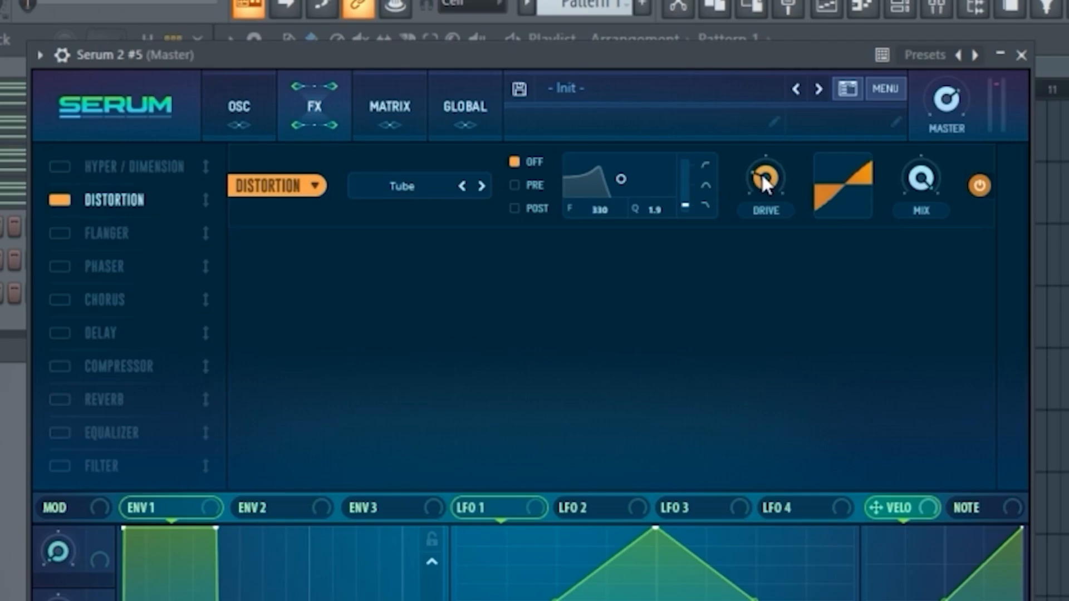
drag(765, 184, 765, 161)
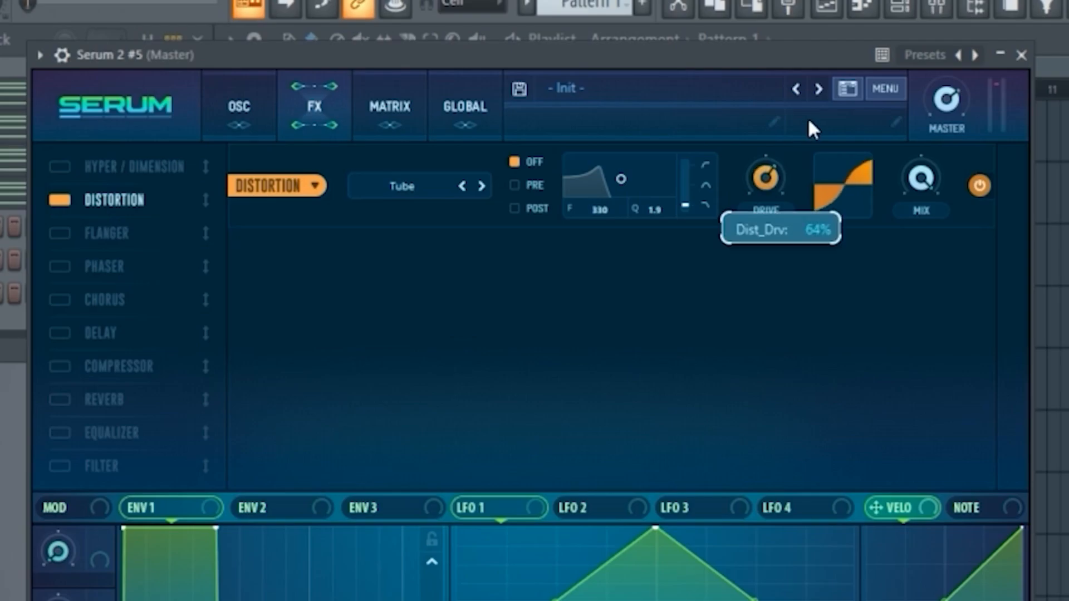
click(61, 367)
click(708, 297)
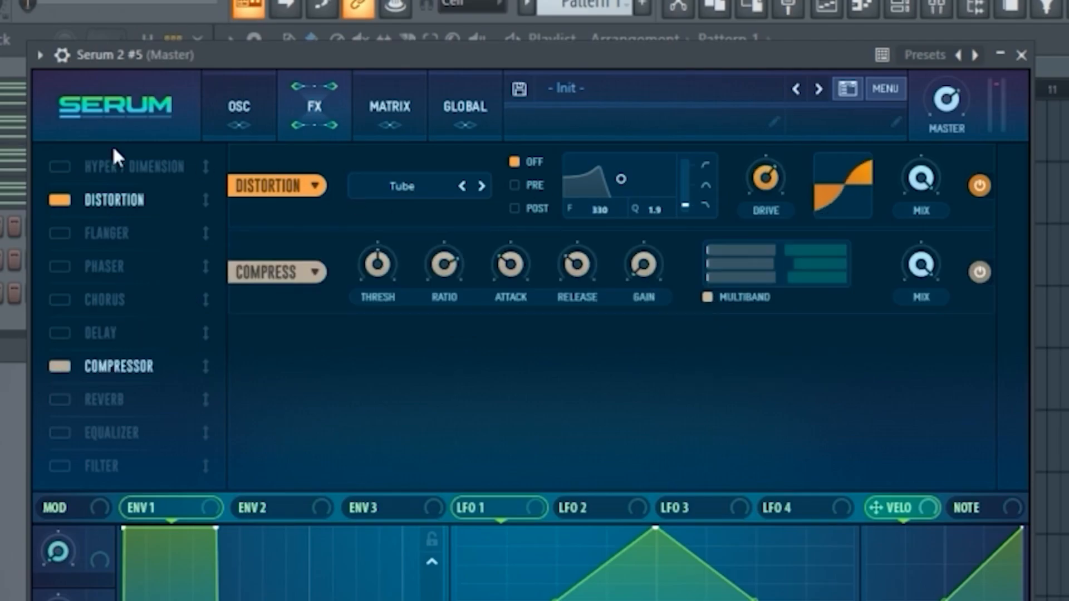
click(60, 167)
Resample the processed sound into OSC A as a new wavetable.
click(240, 111)
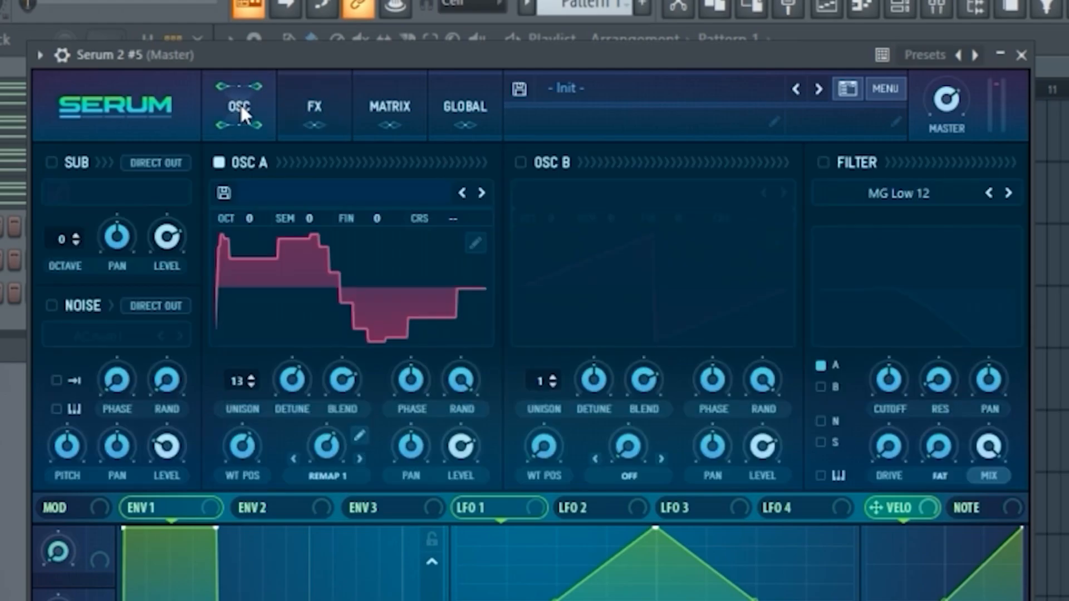
click(886, 88)
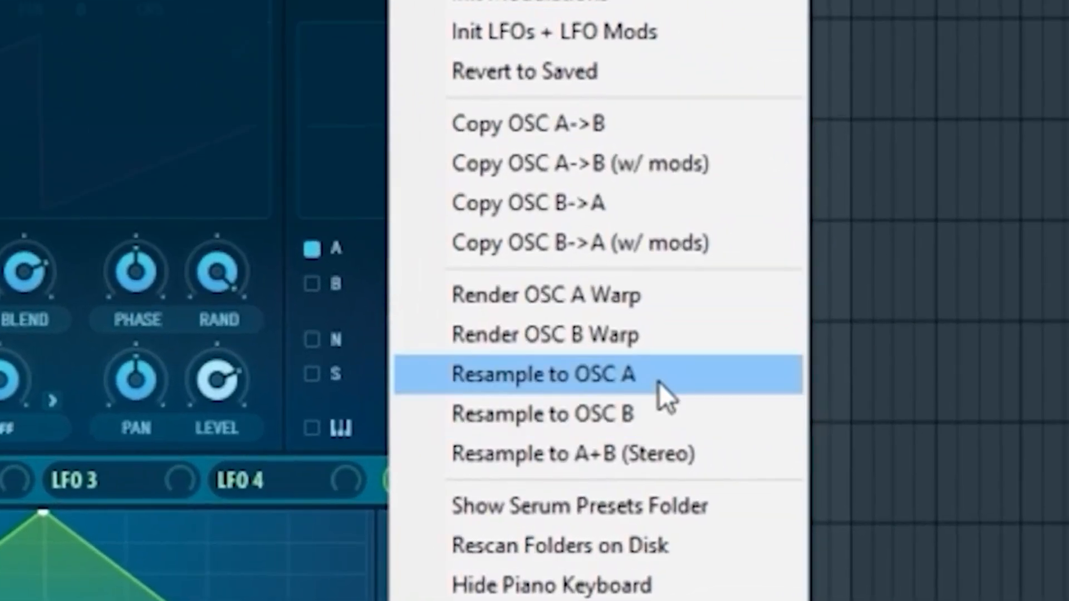
click(1045, 438)
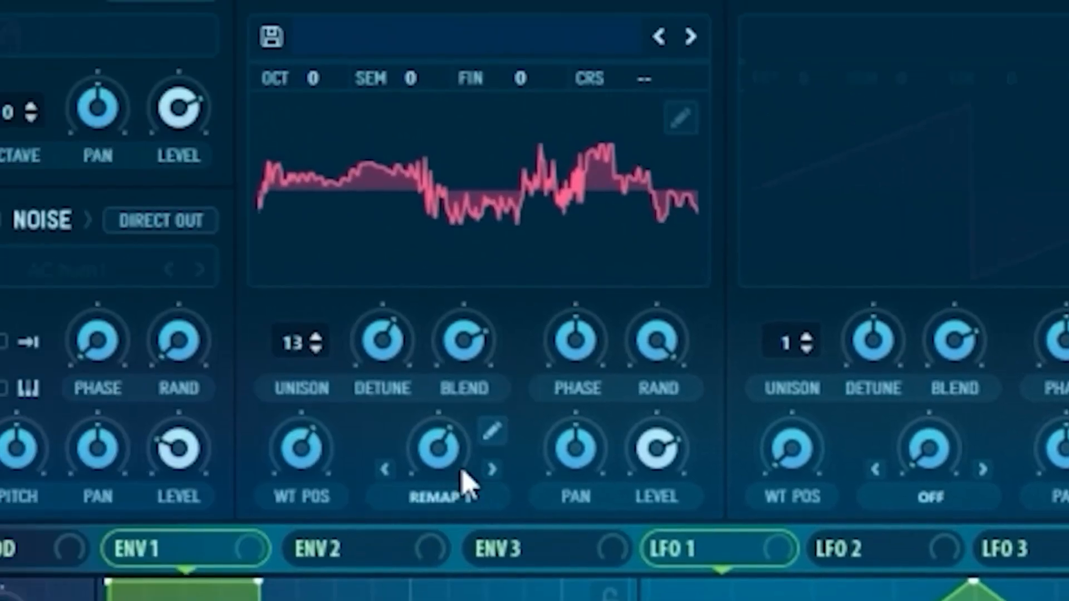
Turn OSC A's warp down to zero and off, and set its wavetable position to 142.
drag(450, 450, 467, 566)
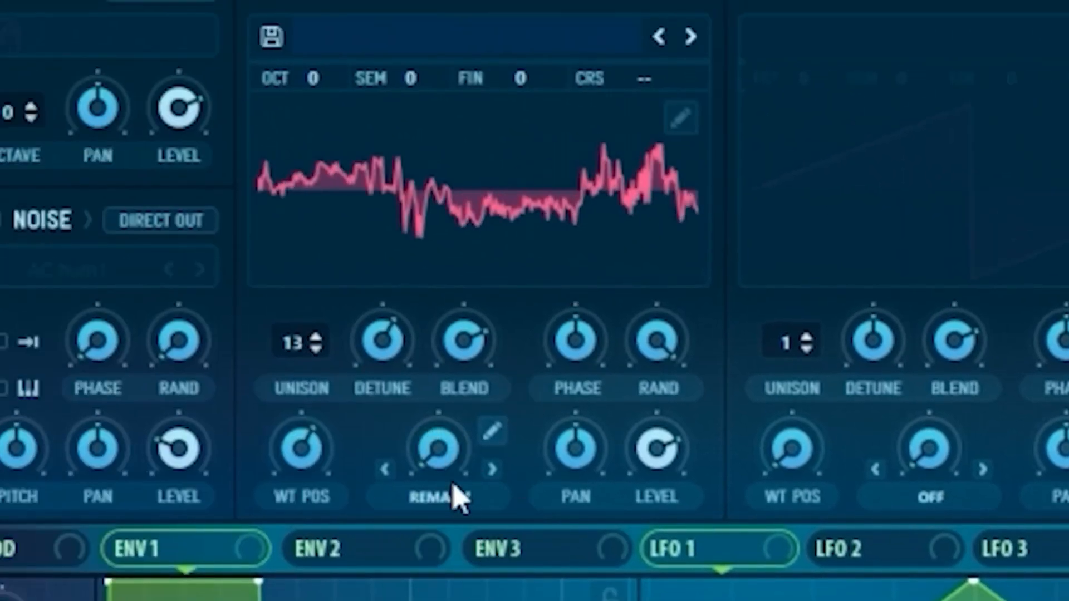
click(455, 497)
click(453, 264)
mouse_move(300, 487)
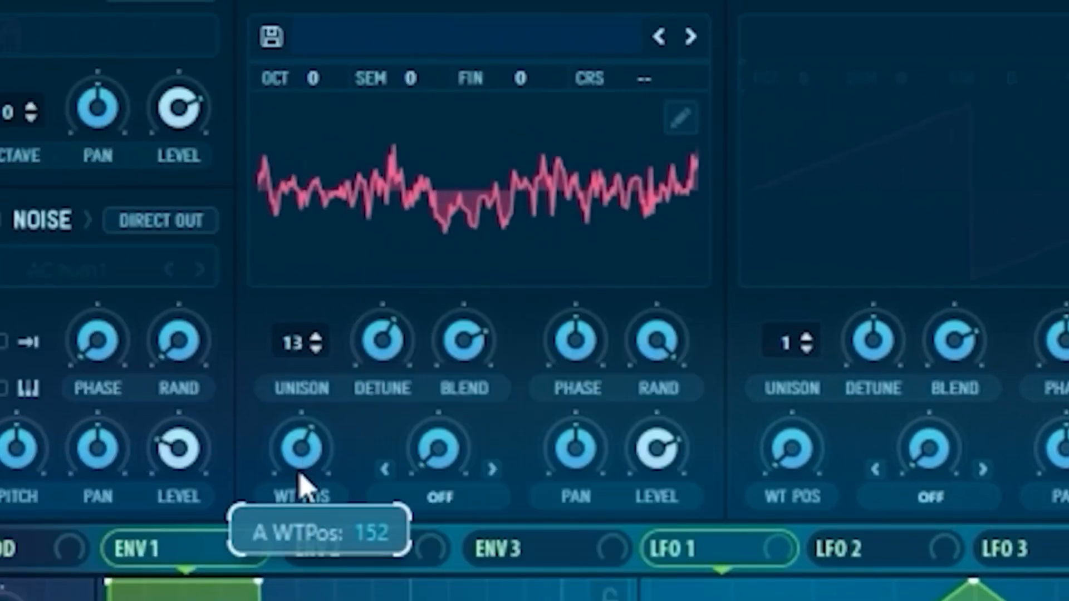
drag(300, 487, 346, 478)
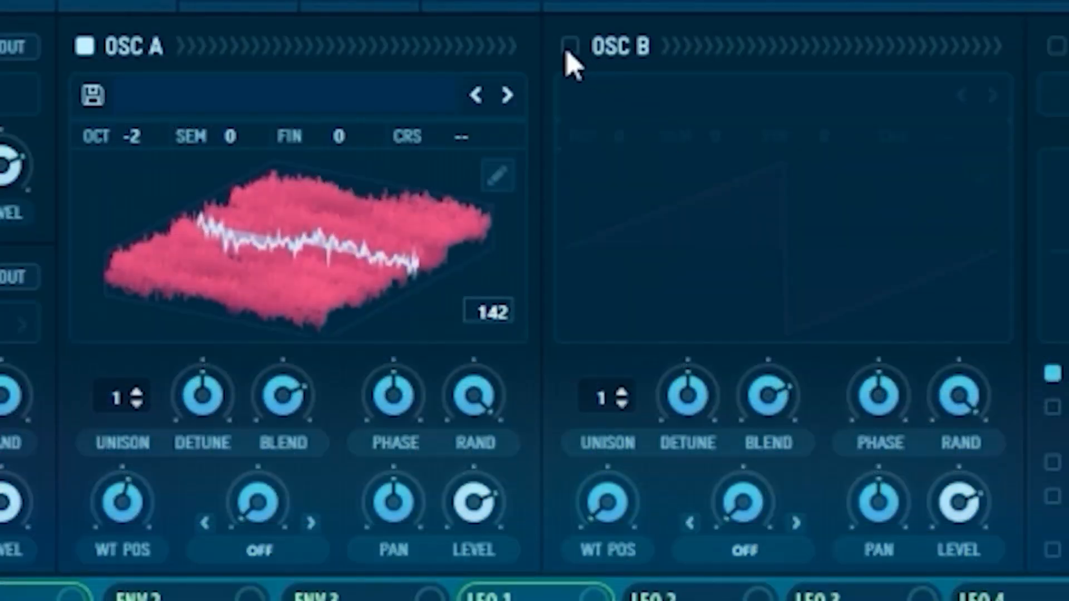
Enable OSC B with FM (From A) warp raised to slightly below halfway, and turn OSC A's level down.
click(570, 46)
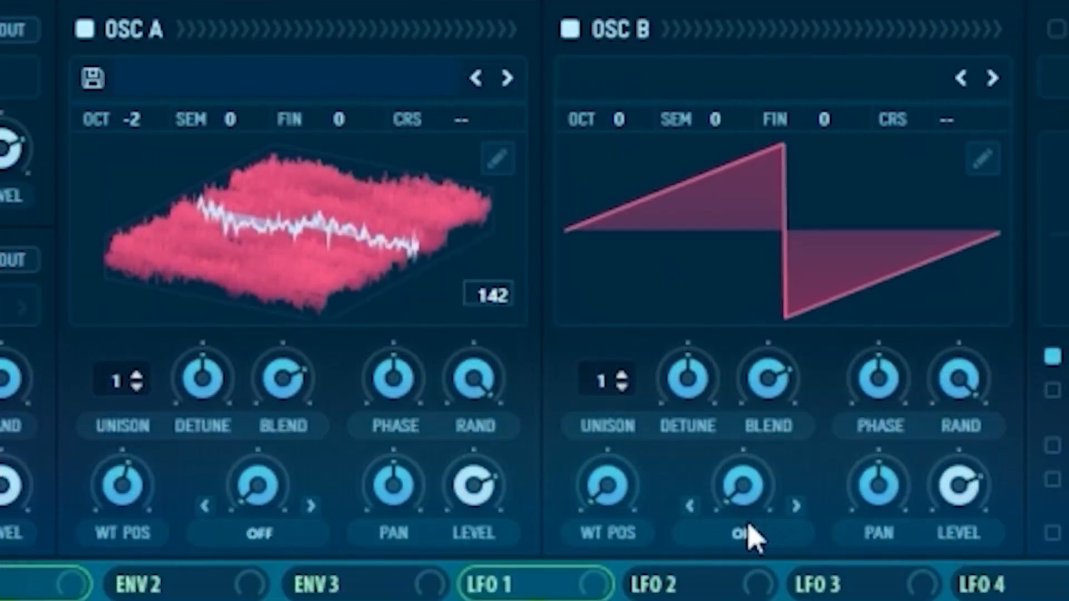
click(746, 549)
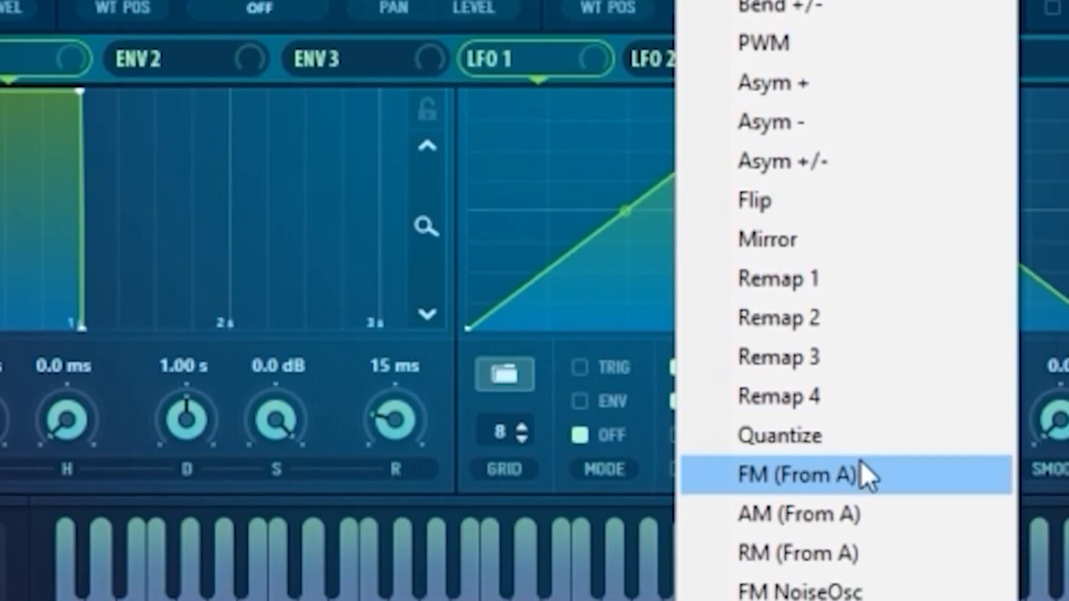
click(861, 468)
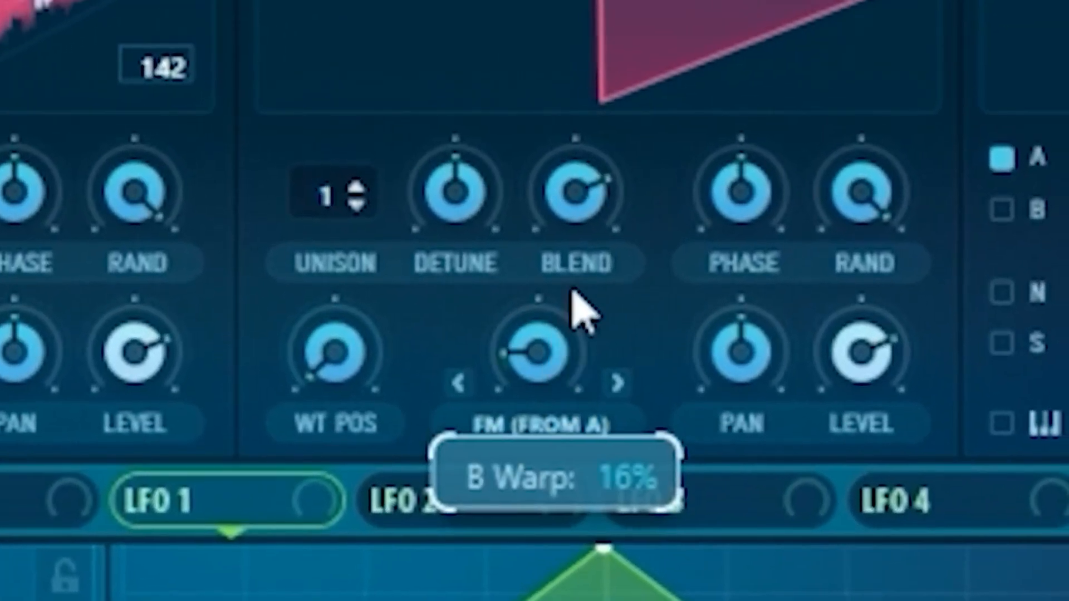
drag(573, 290, 600, 172)
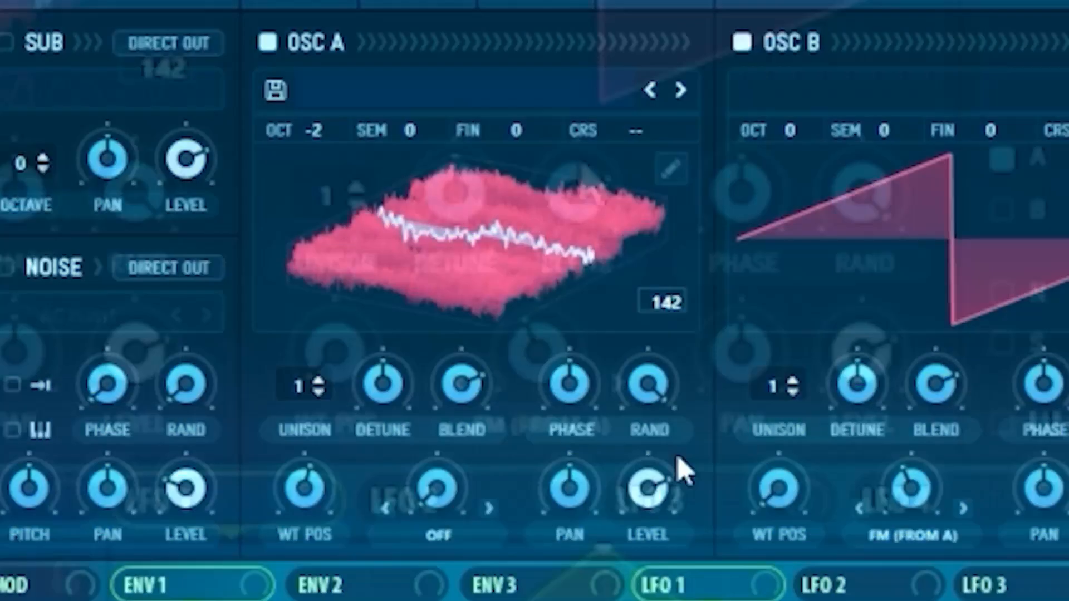
drag(167, 326, 157, 574)
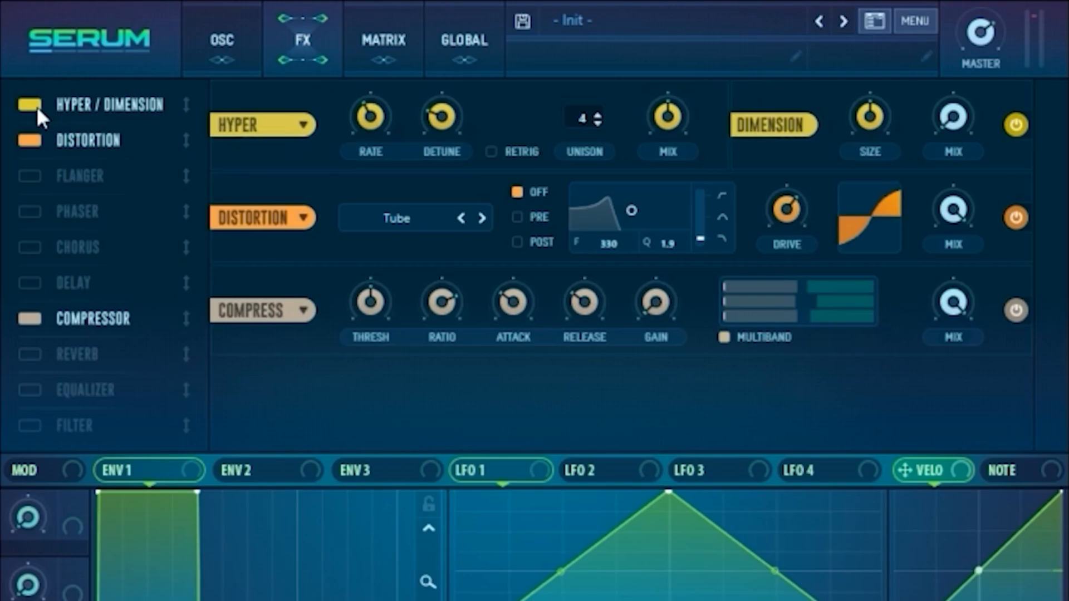
Disable the Hyper/Dimension effect and lower the distortion drive to 39%.
click(30, 105)
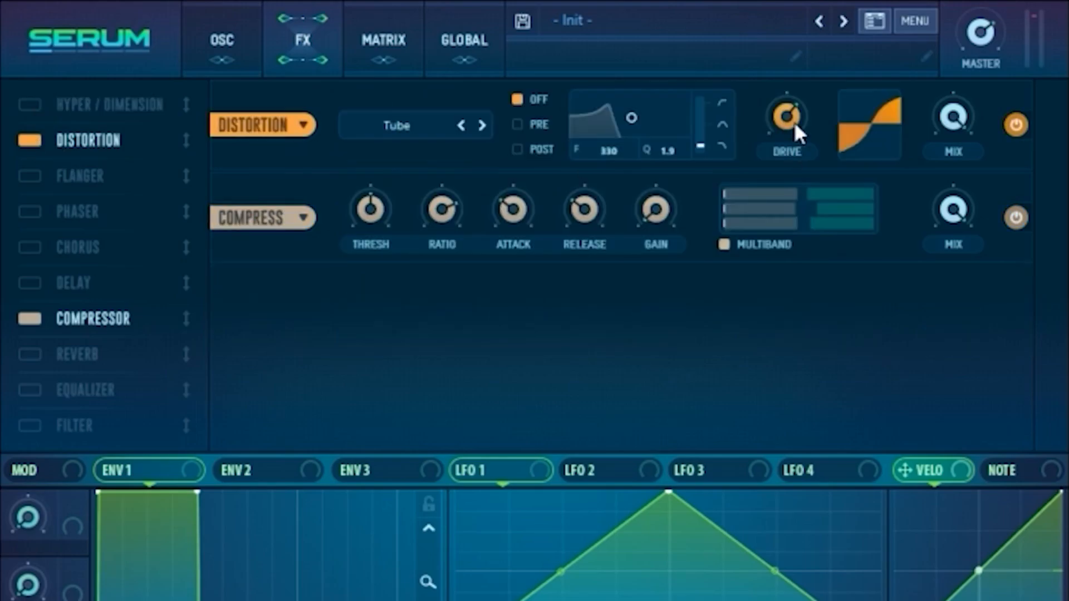
drag(794, 121, 776, 118)
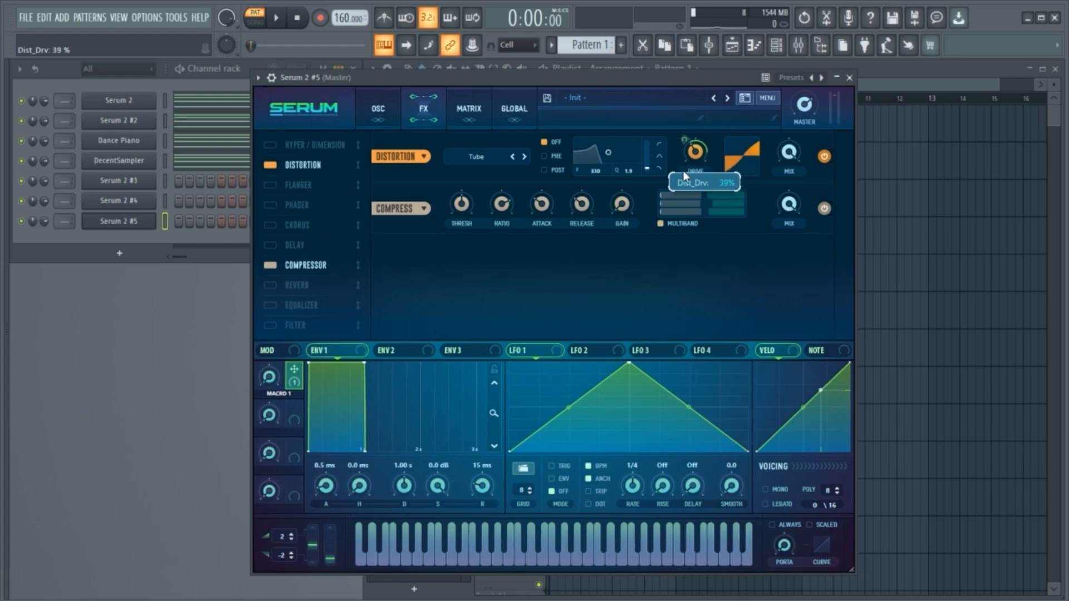
Modulate the distortion drive from Macro 1 with an amount of 70 and rename the macro TIMBRE.
mouse_move(696, 135)
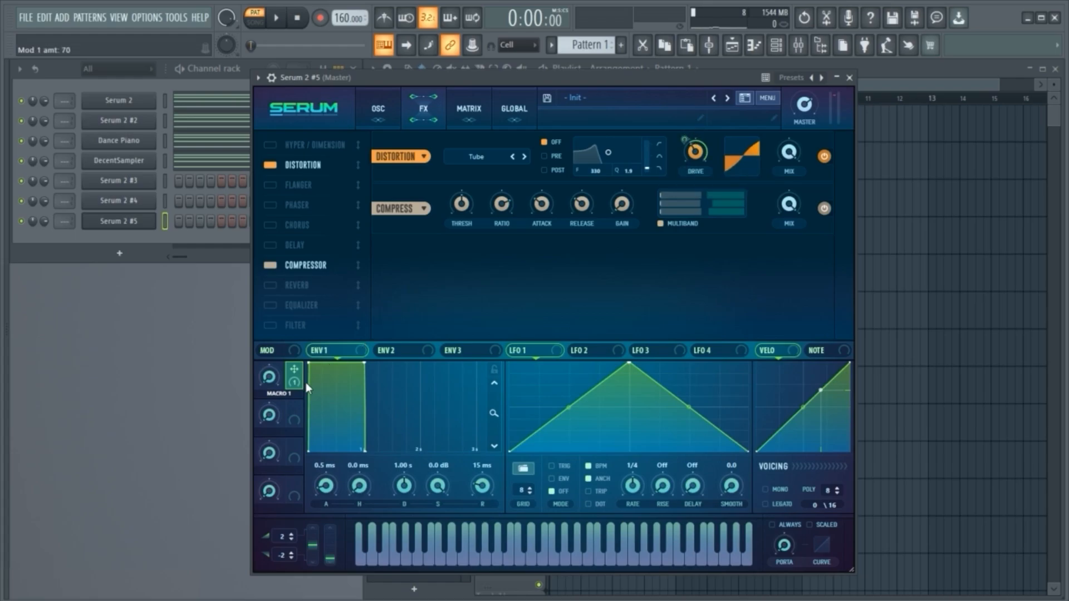
double_click(286, 393)
In OSC B's wavetable editor, add a second frame and draw a full-height square wave in it.
click(377, 111)
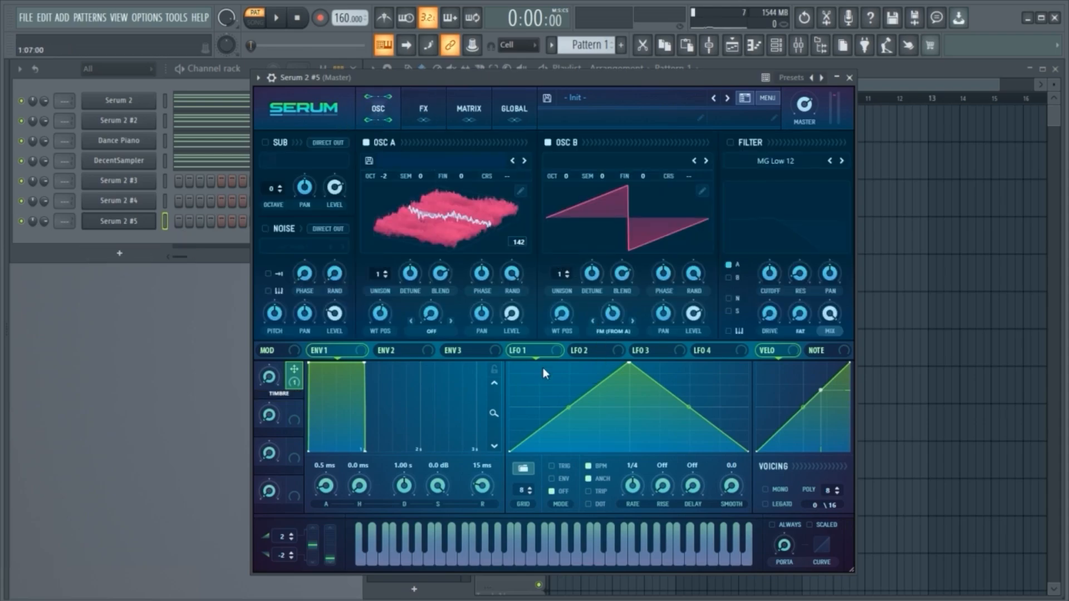
click(702, 191)
click(310, 475)
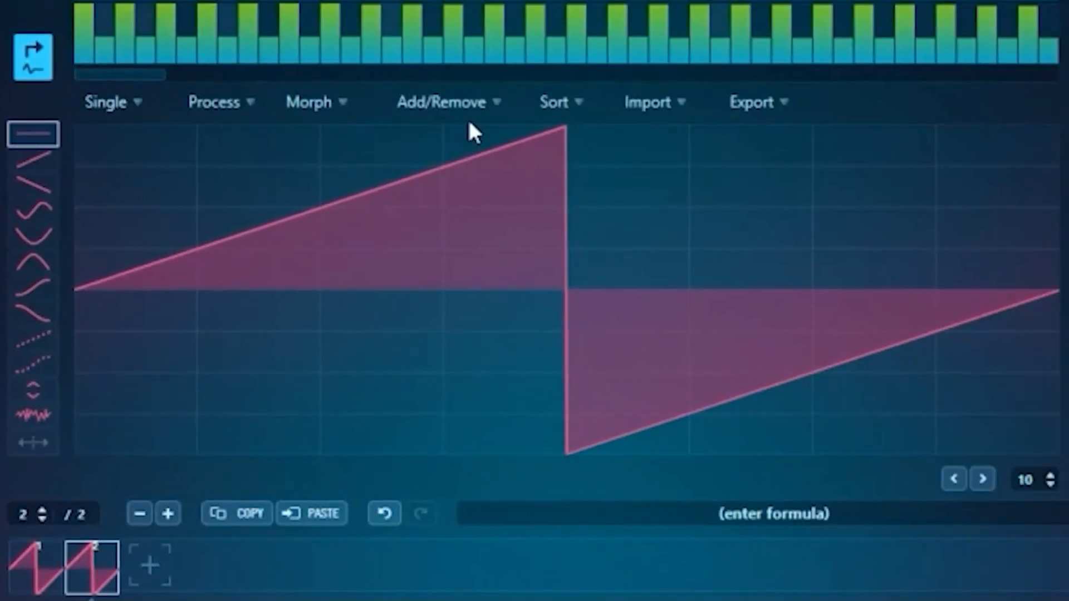
mouse_move(470, 124)
mouse_down()
mouse_move(134, 150)
mouse_move(718, 436)
mouse_move(982, 440)
mouse_up()
Morph the saw and square frames with Morph - Crossfade and run a Process command on the wavetable.
click(326, 99)
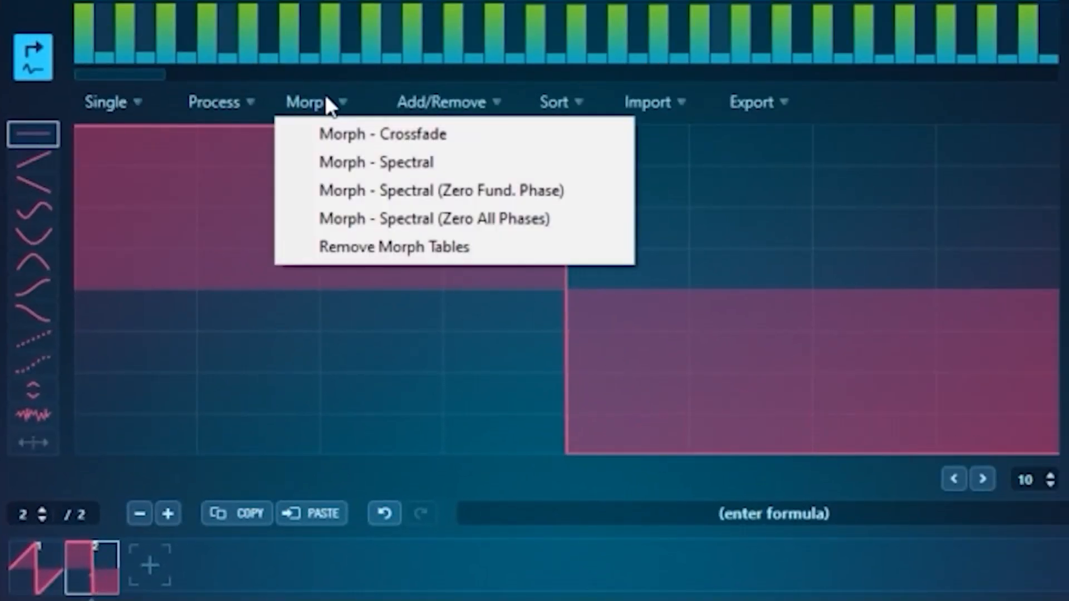
click(353, 133)
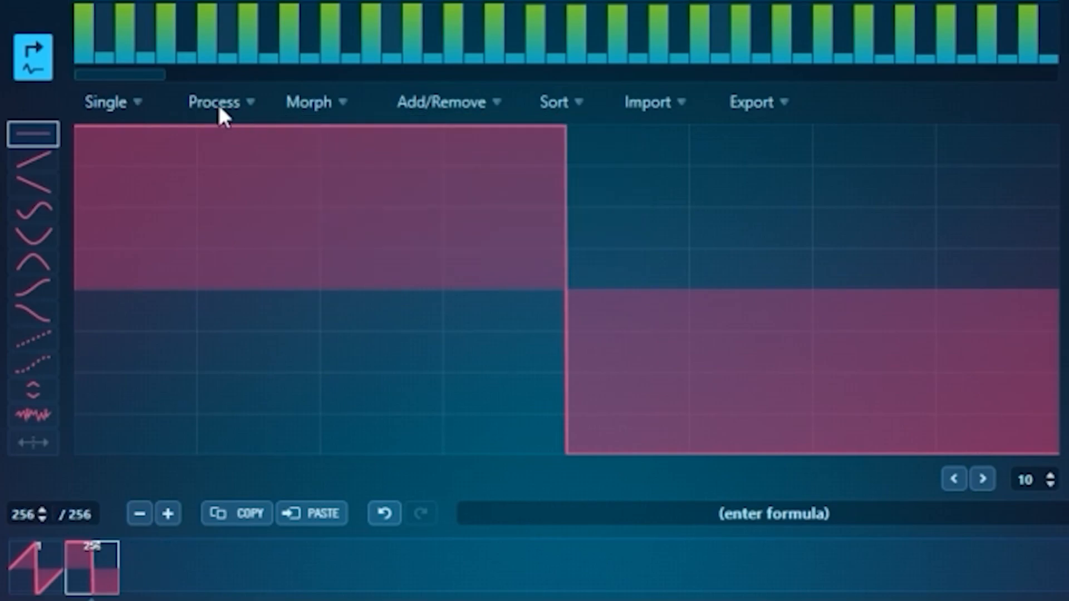
click(218, 102)
click(278, 30)
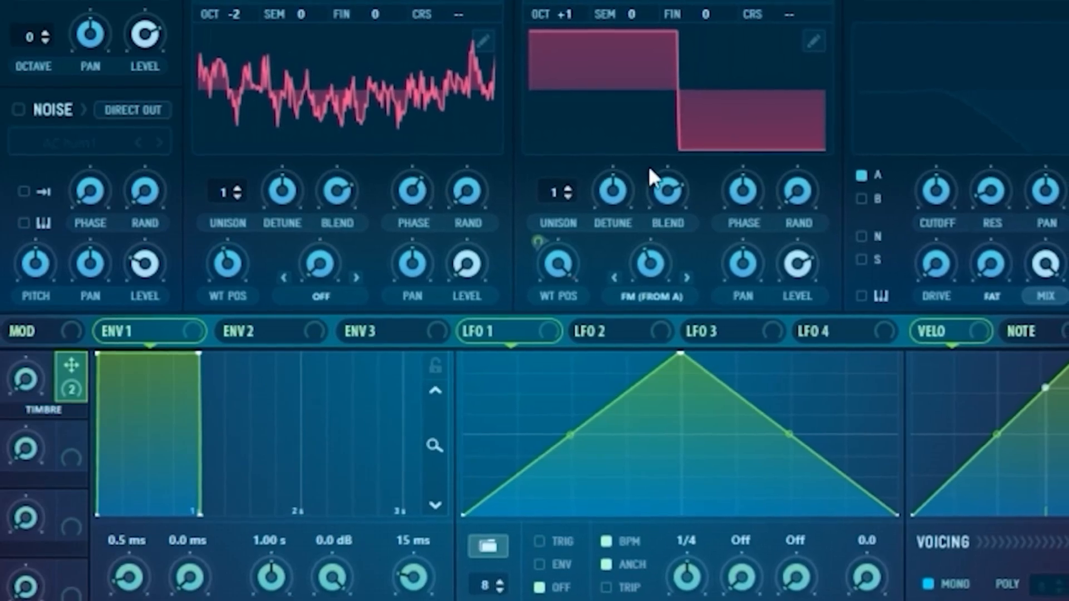
Show OSC B's wavetable in 3D, set its position to 1, and adjust its modulation and the TIMBRE macro.
click(636, 107)
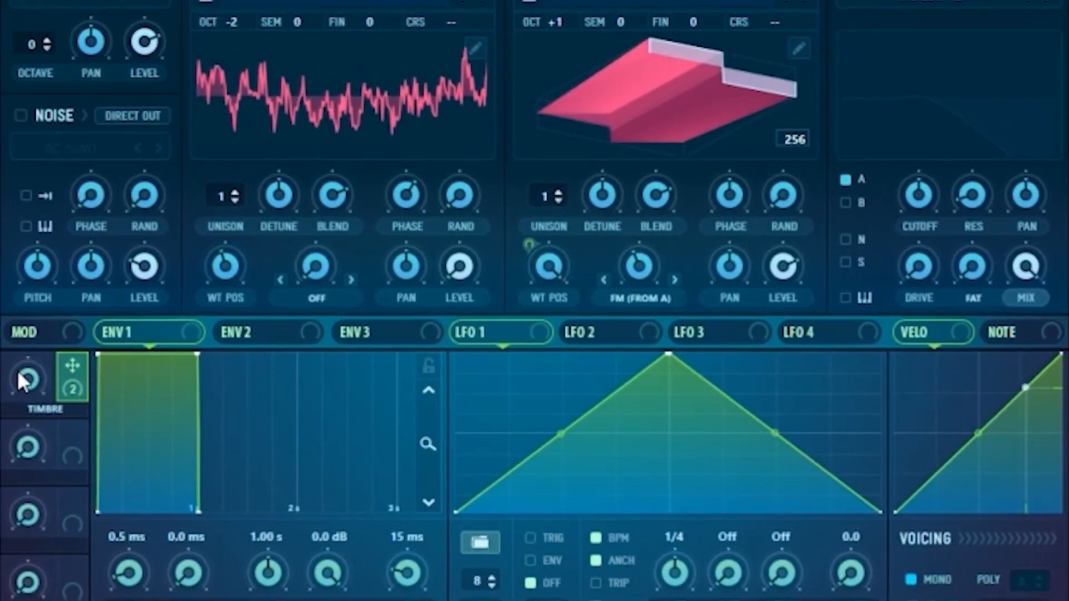
drag(550, 256, 550, 279)
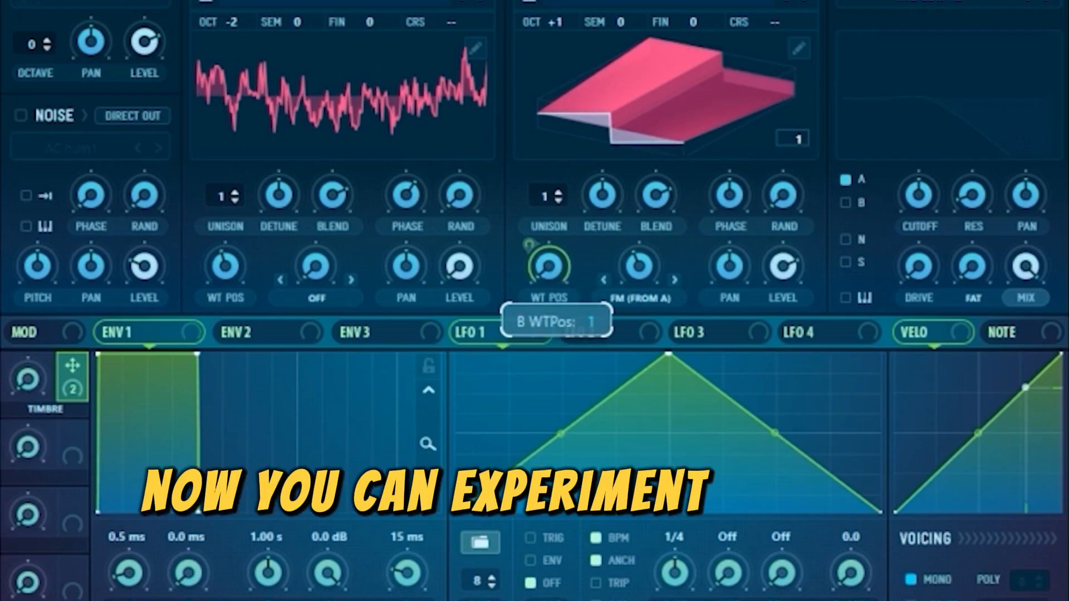
drag(530, 244, 537, 214)
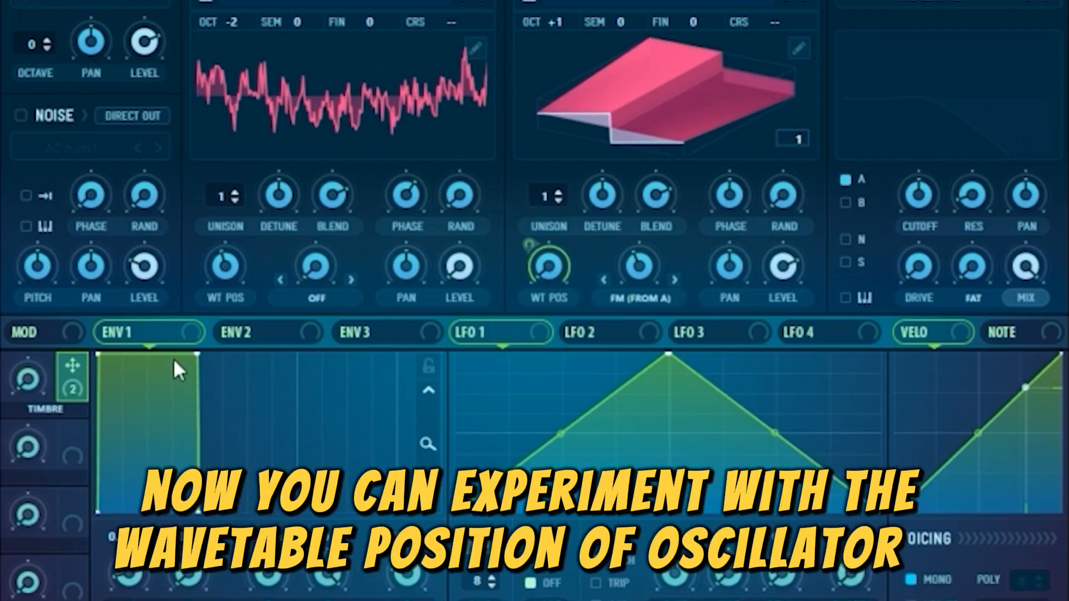
drag(27, 378, 150, 193)
drag(124, 259, 125, 258)
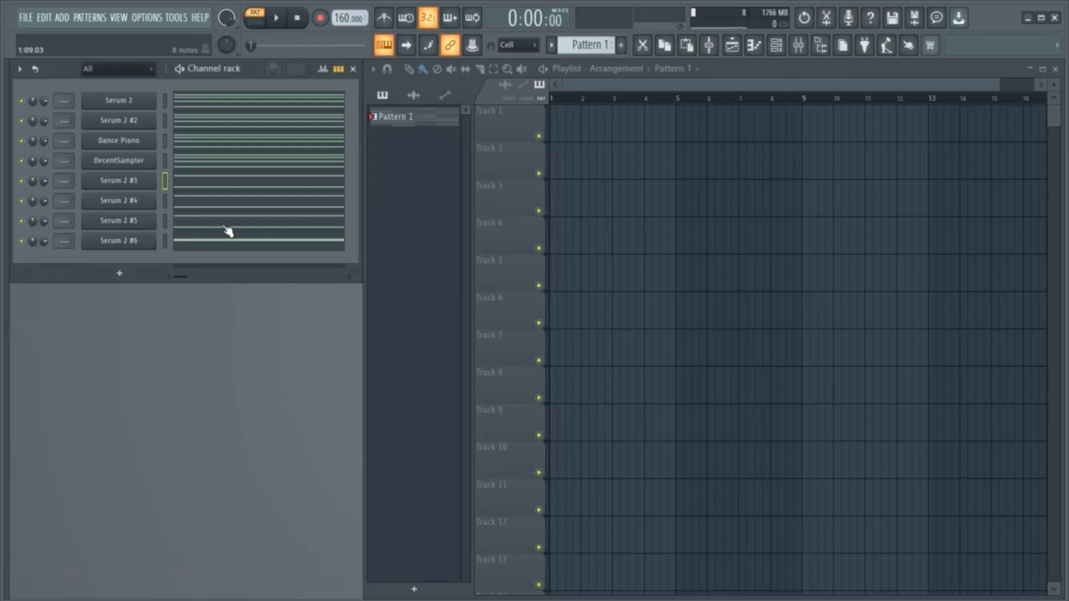
Open Serum 2 #6 to examine the sub bass patch's oscillator and envelope, and close it.
click(137, 244)
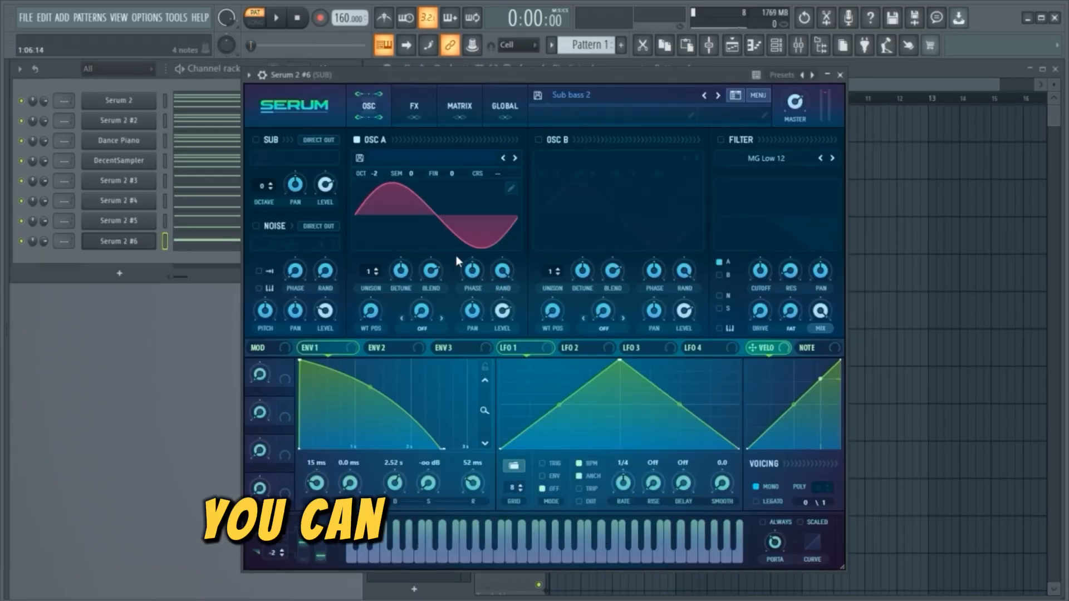
click(840, 76)
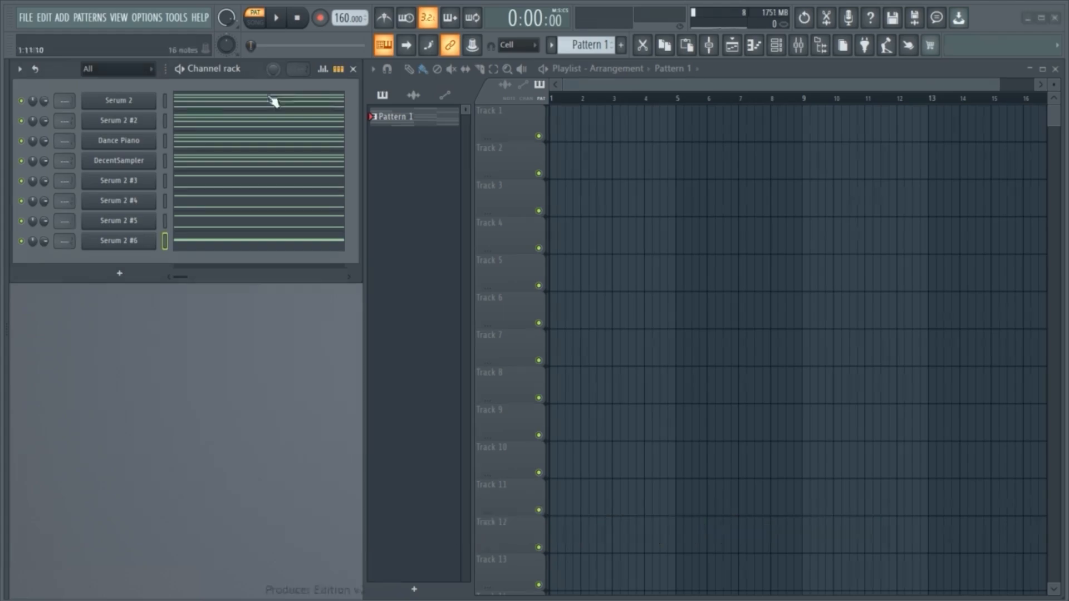
Solo and play Serum 2, Serum 2 #2, Dance Piano, DecentSampler and Serum 2 #4 one after another.
right_click(23, 99)
click(46, 112)
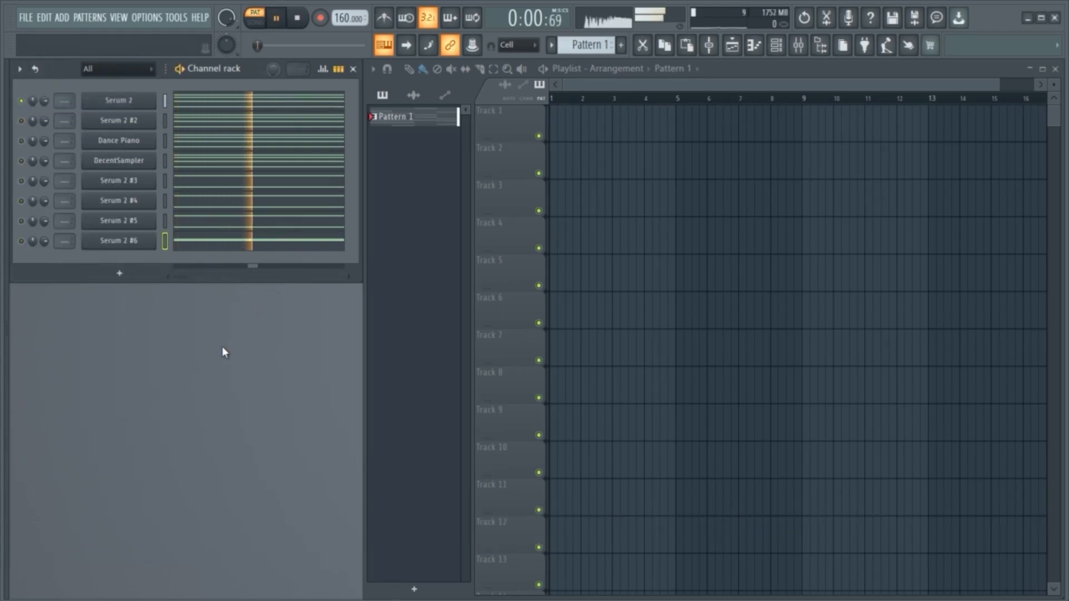
key(space)
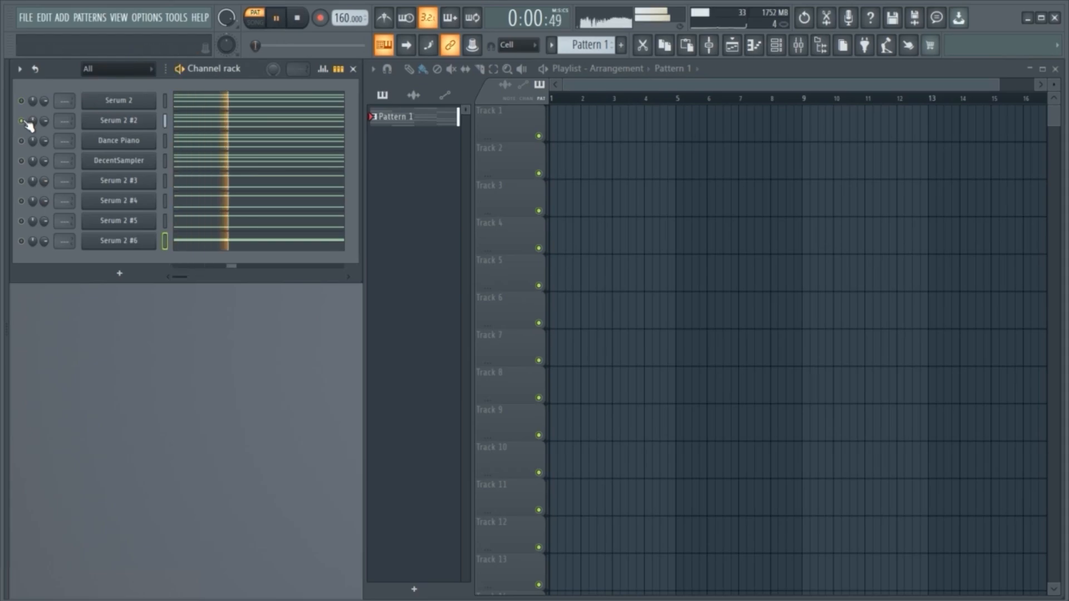
ctrl+click(22, 141)
key(space)
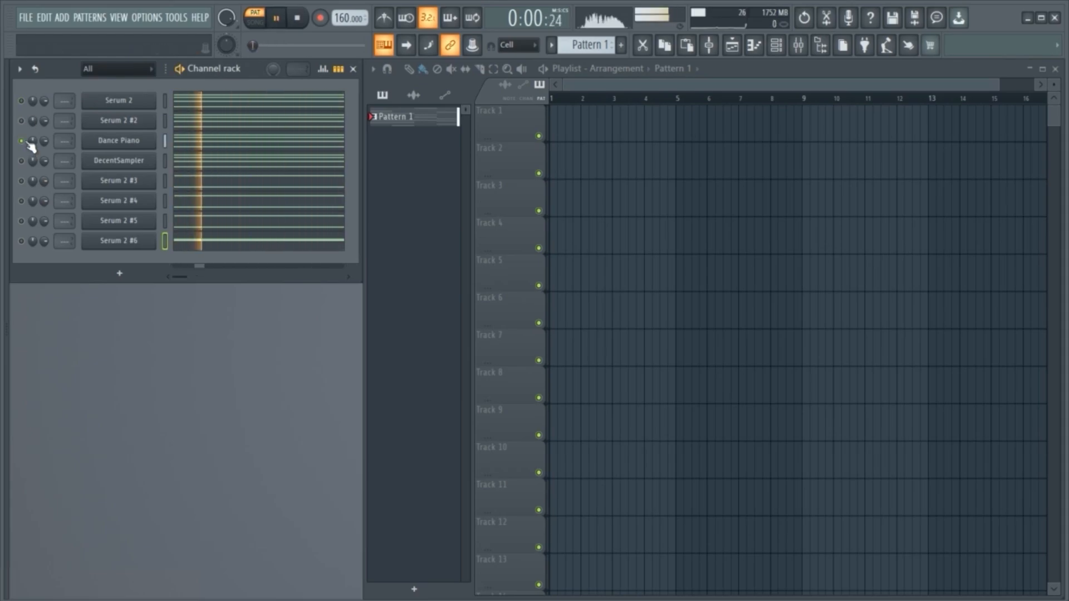
ctrl+click(23, 161)
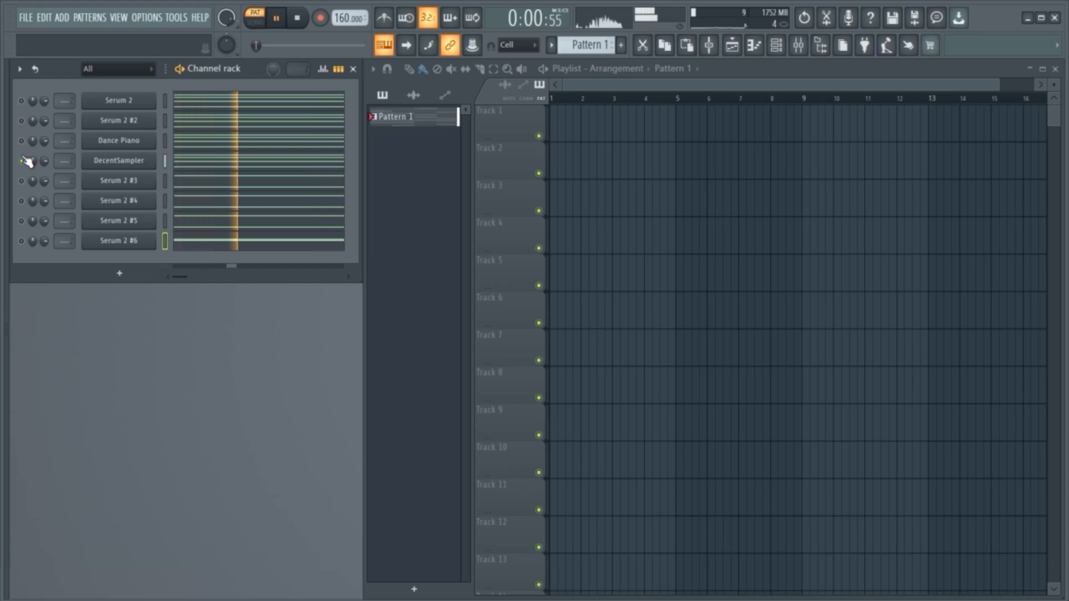
ctrl+click(22, 202)
key(space)
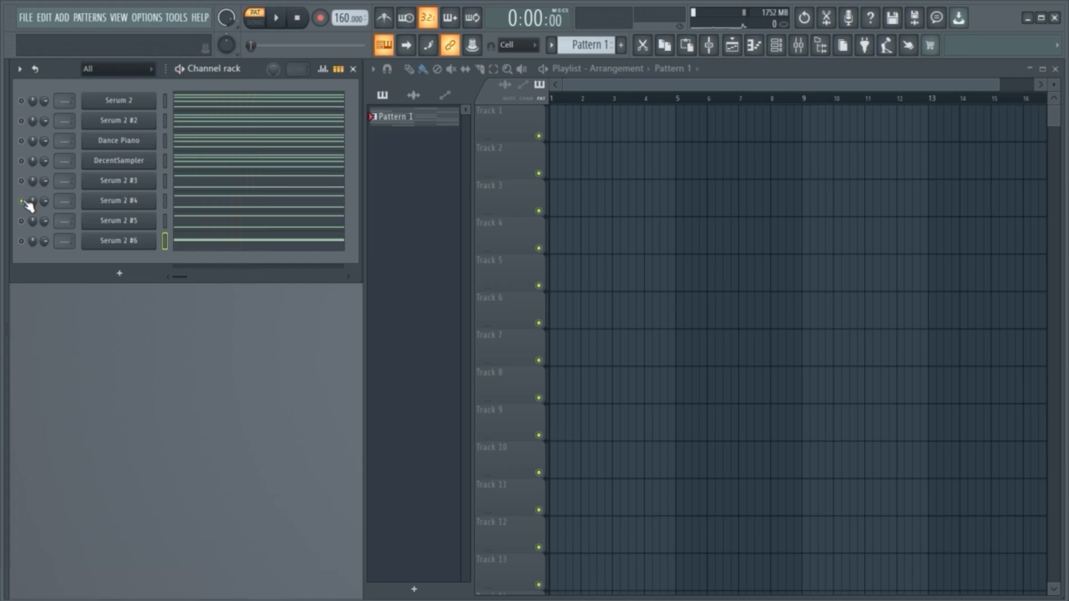
Re-enable all channels in the channel rack and play the full layered pattern.
right_click(24, 245)
click(138, 279)
key(space)
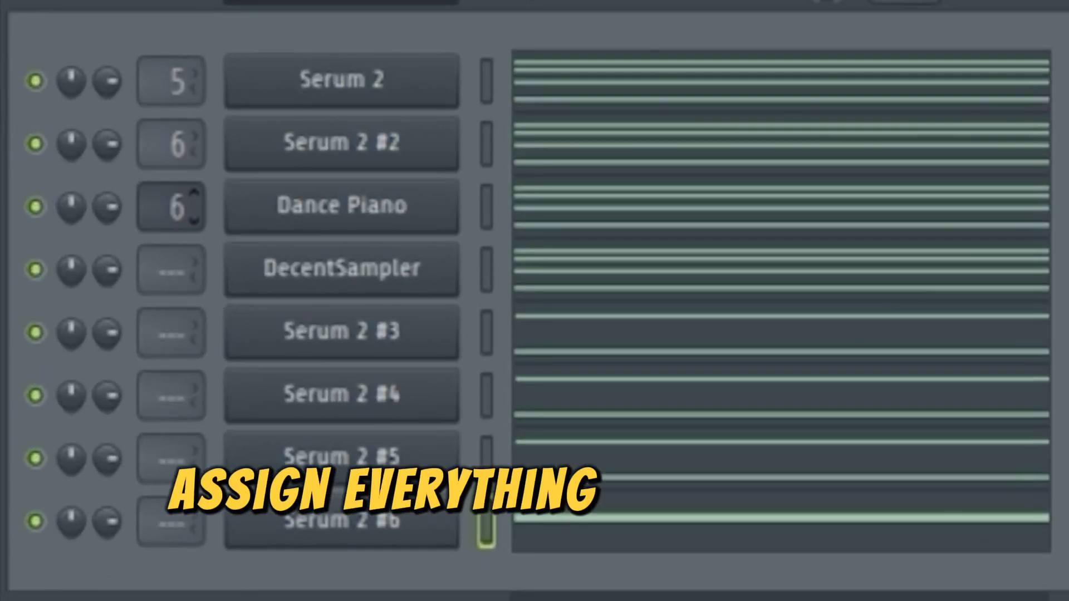
Assign Dance Piano, DecentSampler, Serum 2 #3 and Serum 2 #4 to consecutive mixer tracks, starting with Dance Piano on track 7.
drag(181, 207, 181, 198)
drag(181, 269, 181, 214)
drag(181, 333, 181, 273)
drag(181, 395, 181, 328)
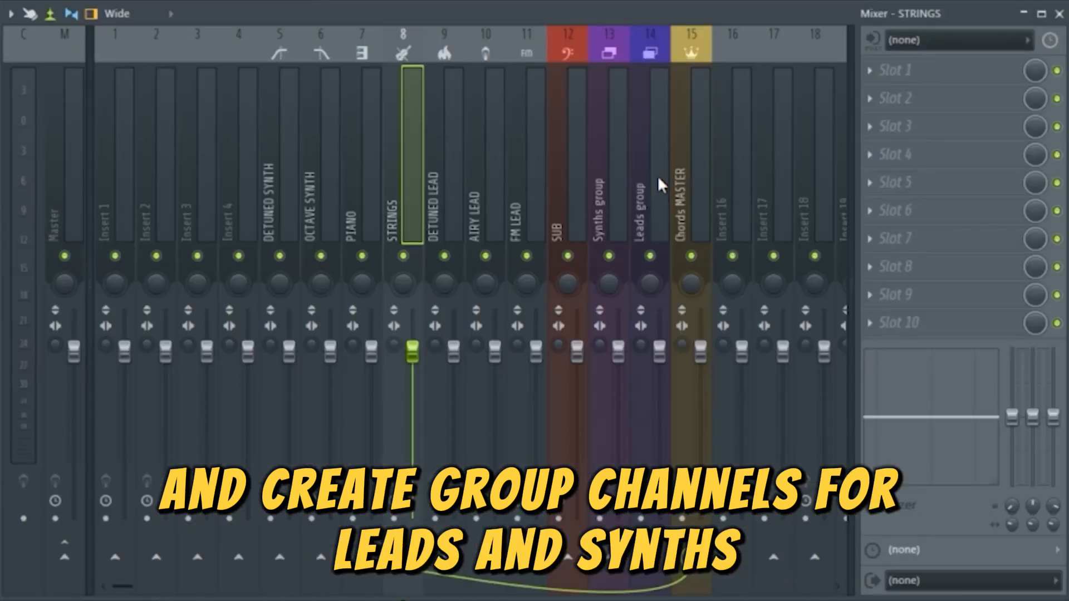
Examine how the synth, strings and lead tracks are routed to their groups, and how Leads group and Chords MASTER are routed.
click(288, 179)
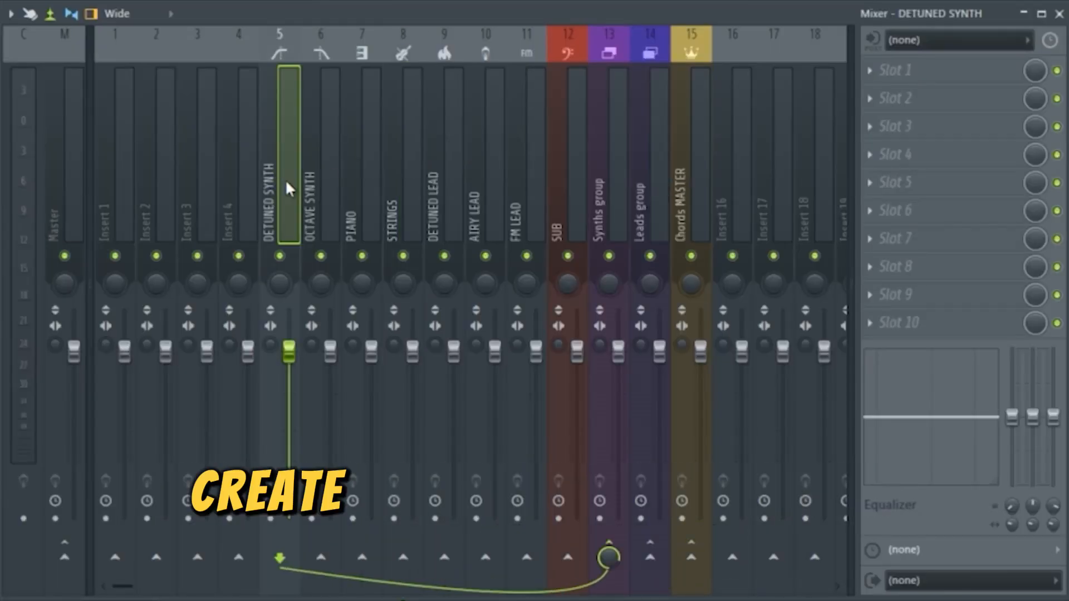
click(323, 182)
click(394, 187)
click(444, 190)
click(477, 203)
click(543, 206)
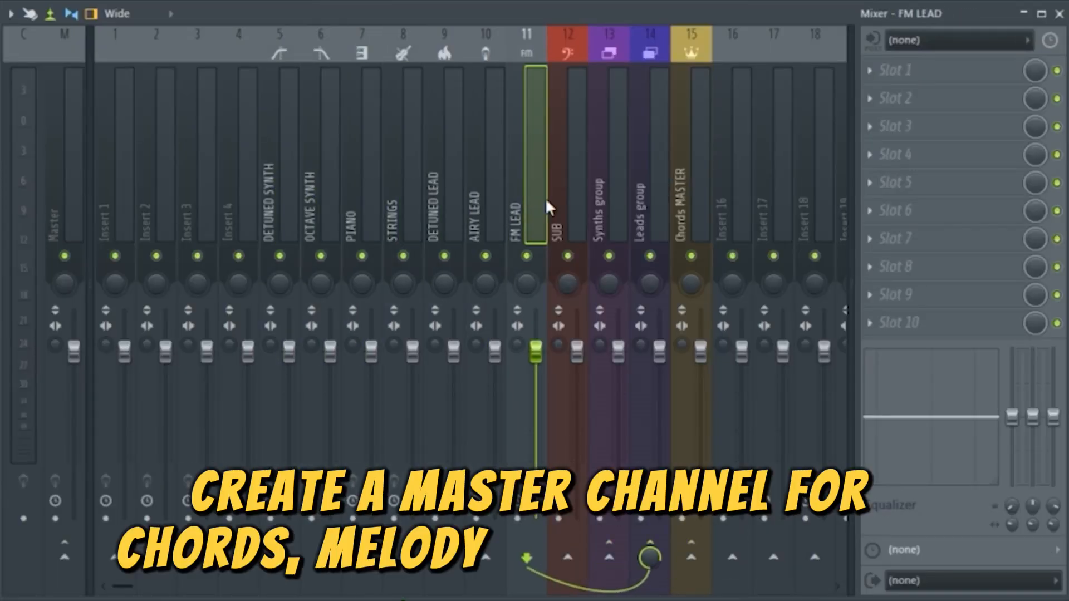
click(646, 207)
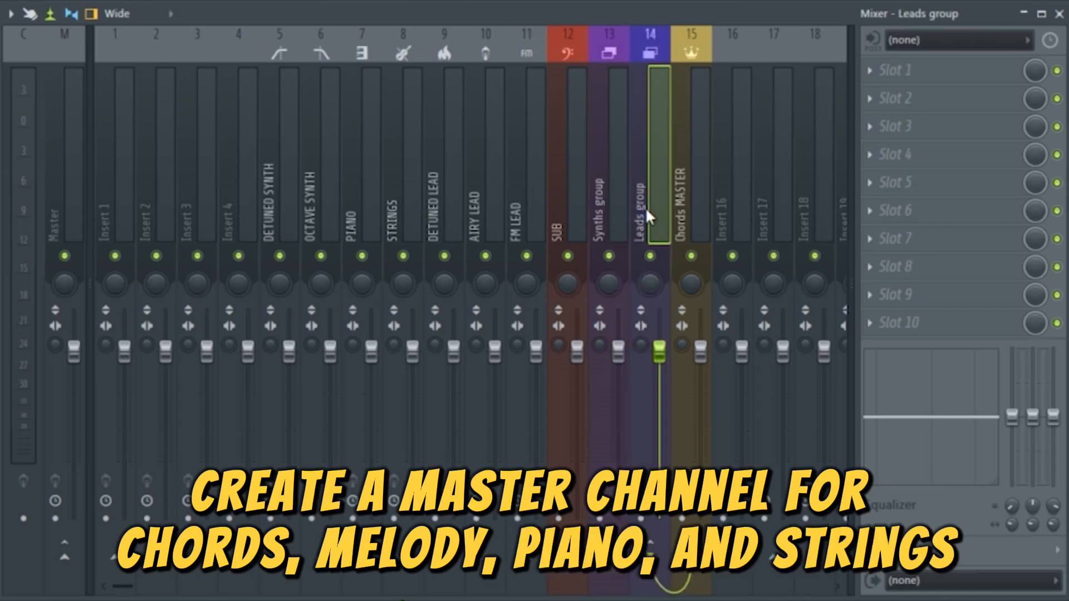
click(689, 218)
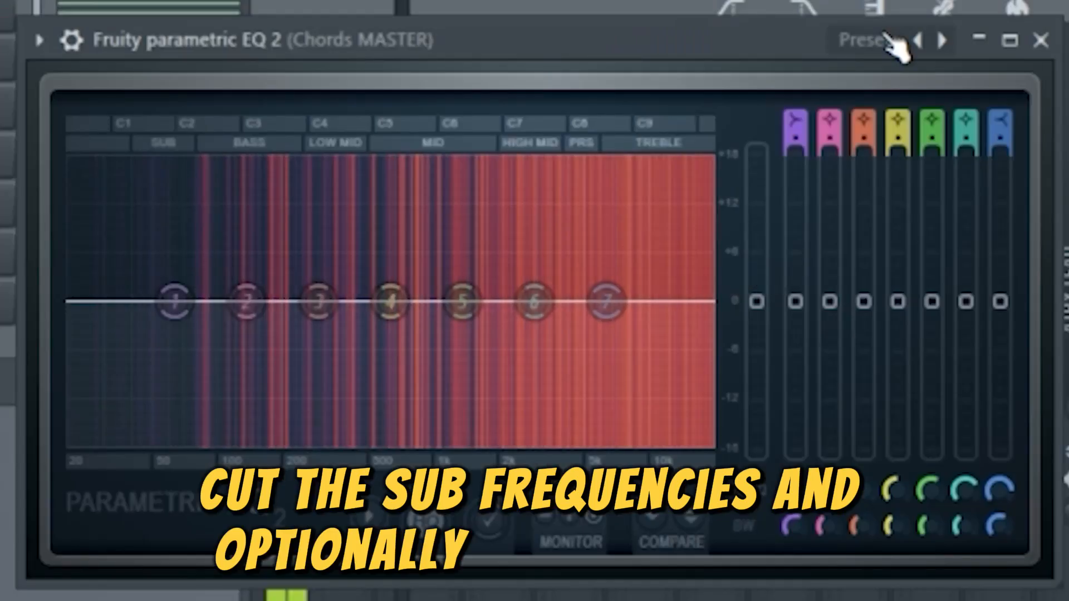
Apply the No sub preset to Fruity parametric EQ 2 on the Chords MASTER track.
click(894, 41)
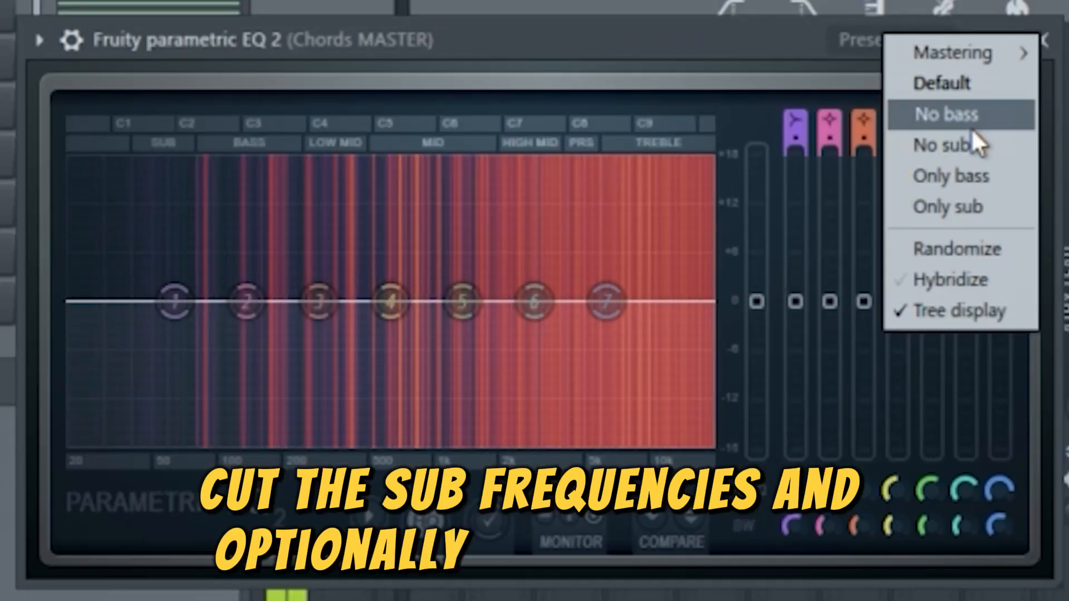
click(976, 143)
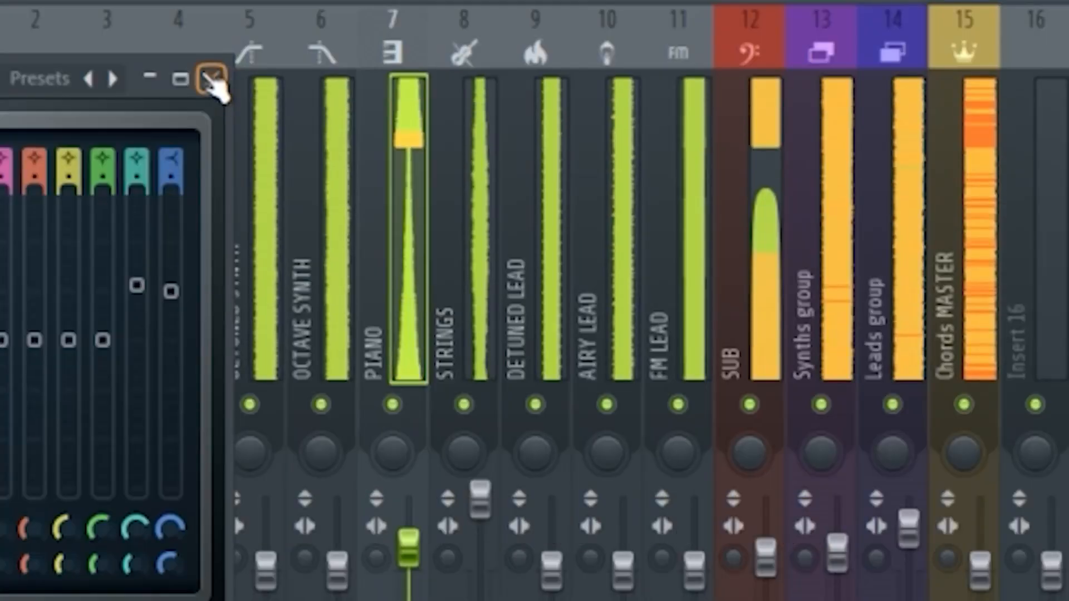
Close the open parametric EQ window and select the Chords MASTER track in the mixer.
click(213, 81)
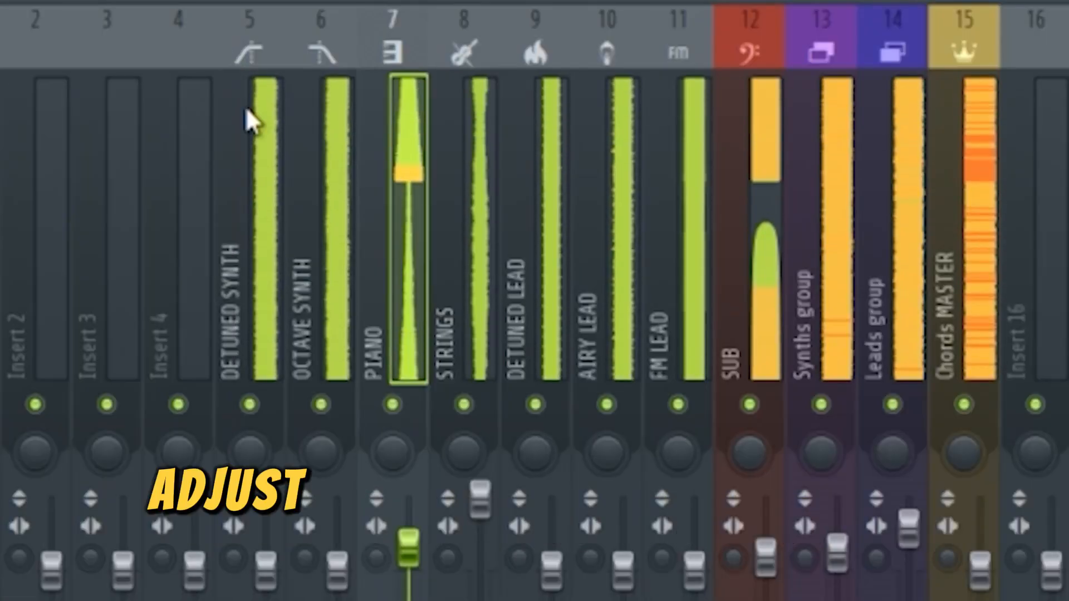
click(981, 315)
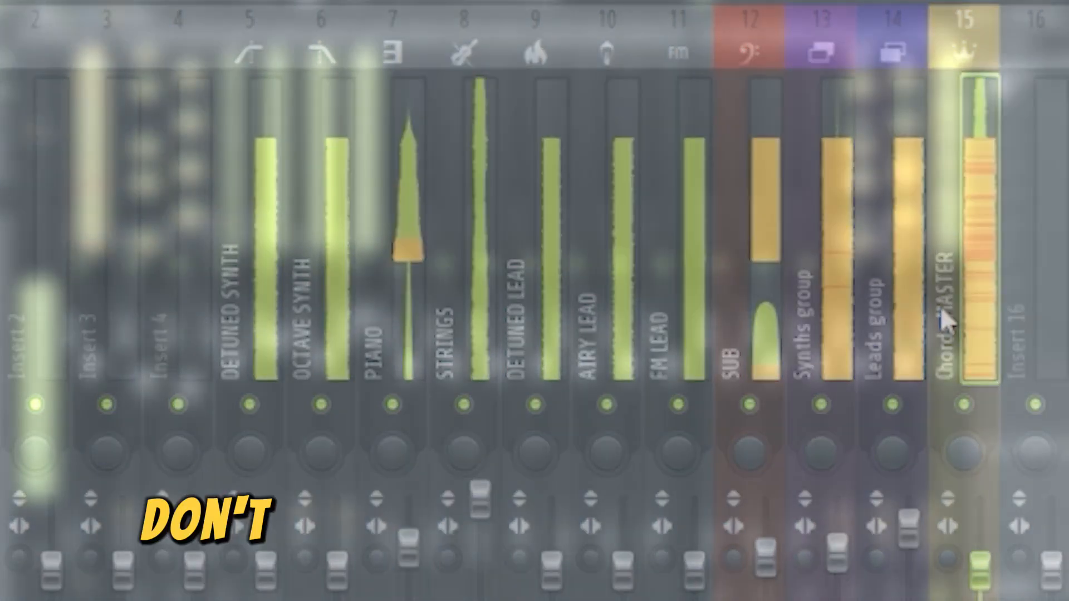